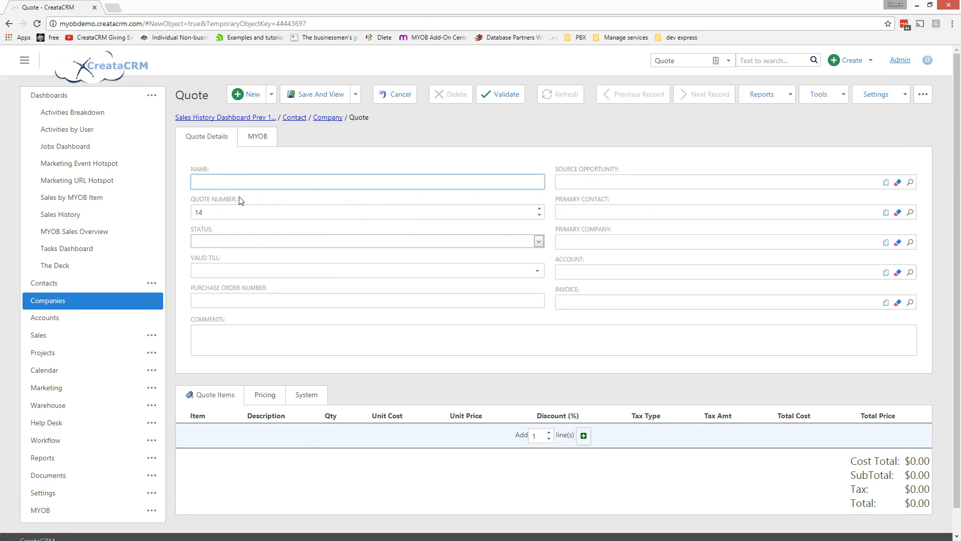
# - Name the quote "This is a test demo for CreataCRM" and set its status to Current
pyautogui.write('This is a test demo for CreataCRM')
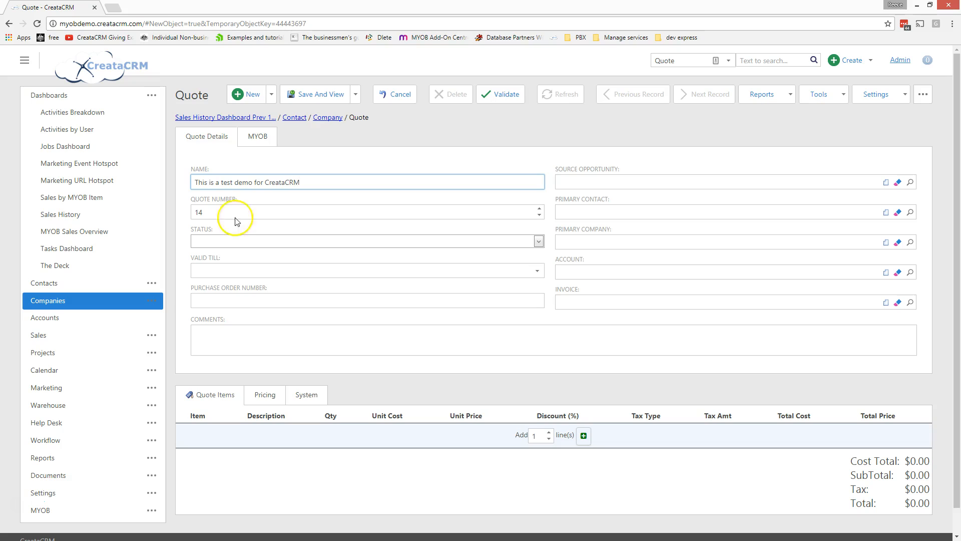
pyautogui.click(538, 240)
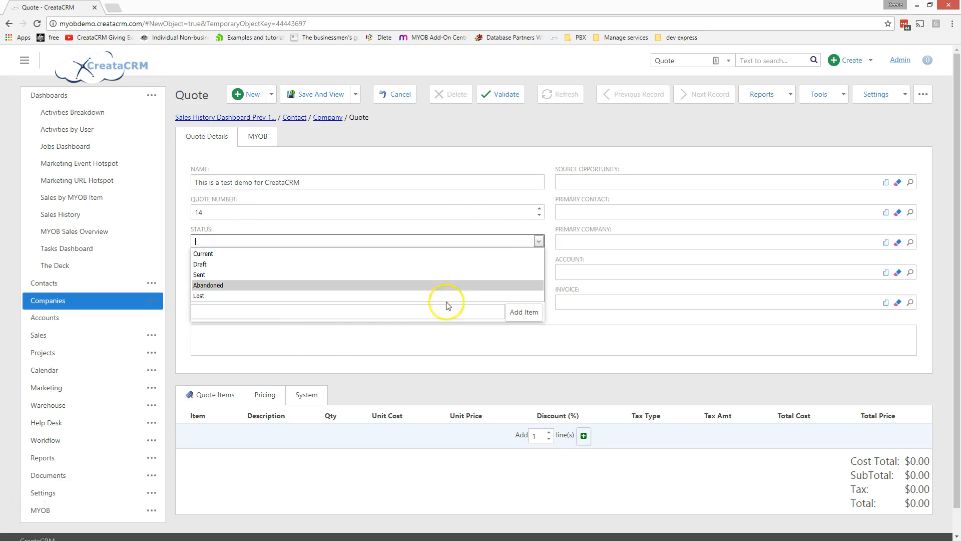
pyautogui.click(221, 255)
# - Set the quote's Valid Till date to 20/07/2017
pyautogui.click(227, 270)
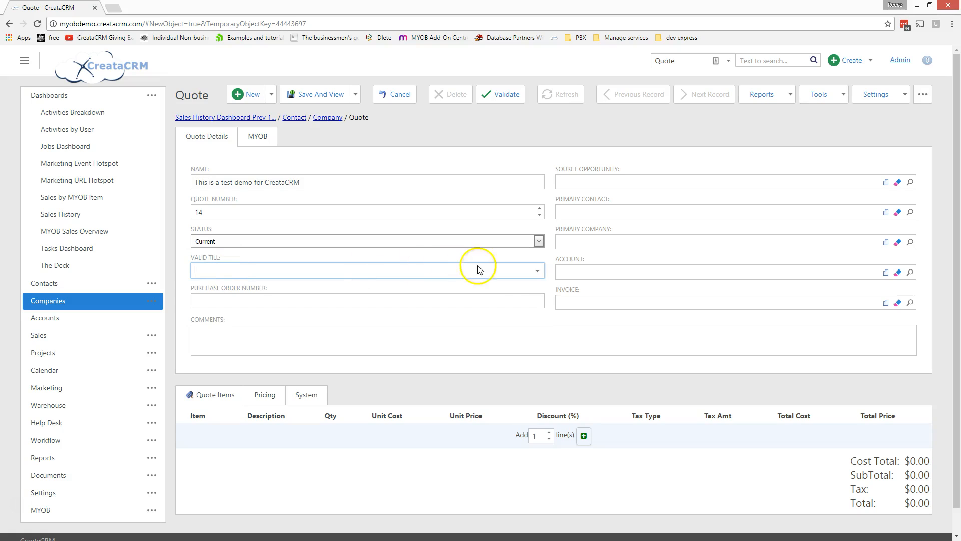
pyautogui.click(537, 270)
pyautogui.click(302, 392)
pyautogui.click(431, 328)
# - Enter the purchase order number and add the comment "this is a test demo" to the quote
pyautogui.click(388, 302)
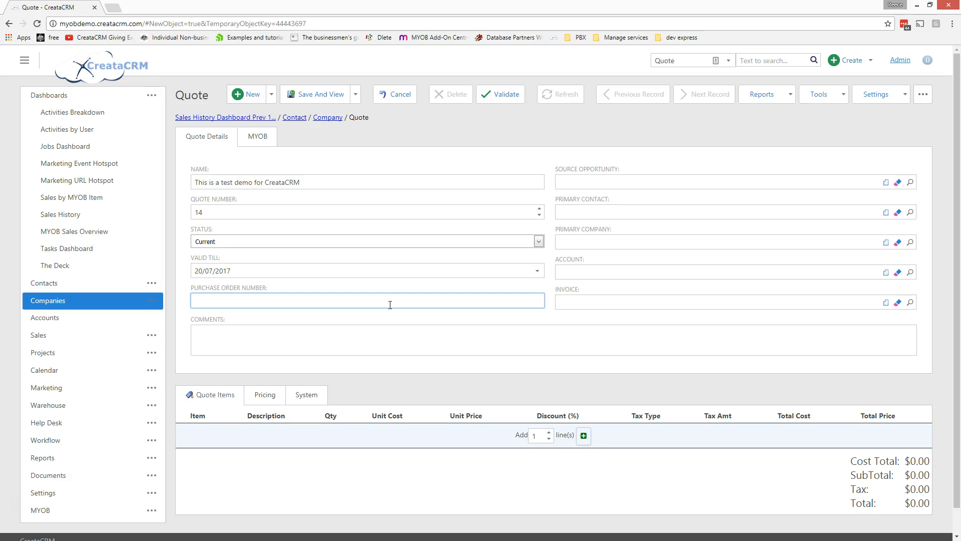
pyautogui.write('1234')
pyautogui.click(341, 338)
pyautogui.write('this ')
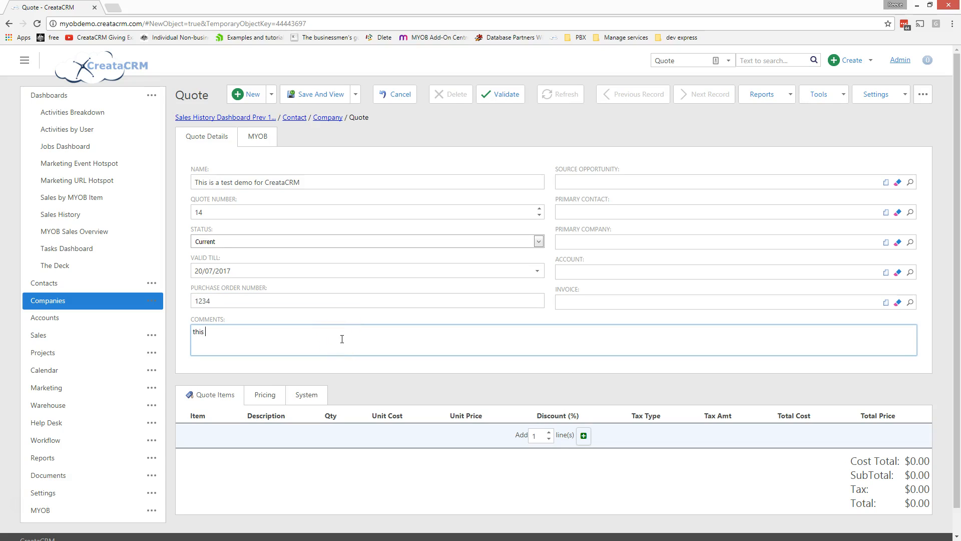
pyautogui.write('is a test demo')
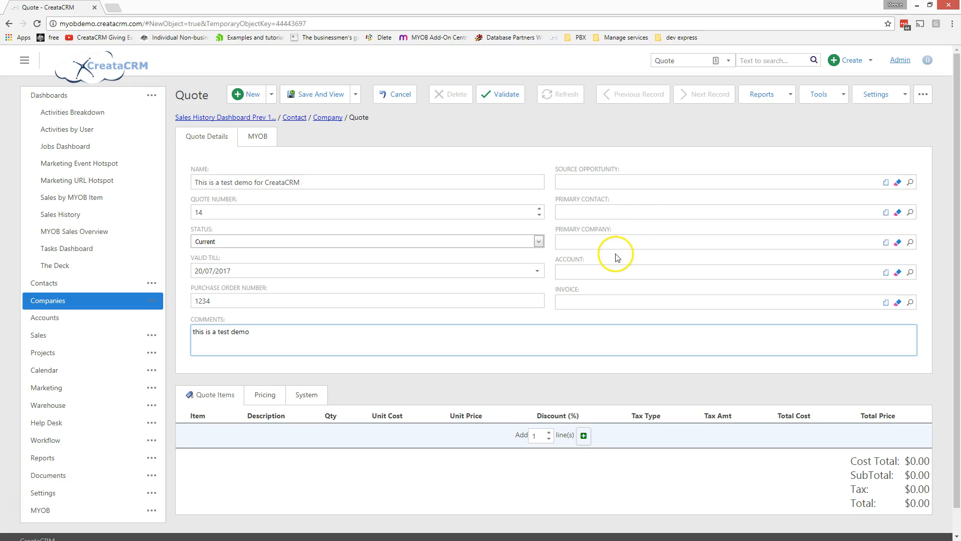
# - Look up AA Customer and assign it as the quote's account
pyautogui.click(592, 244)
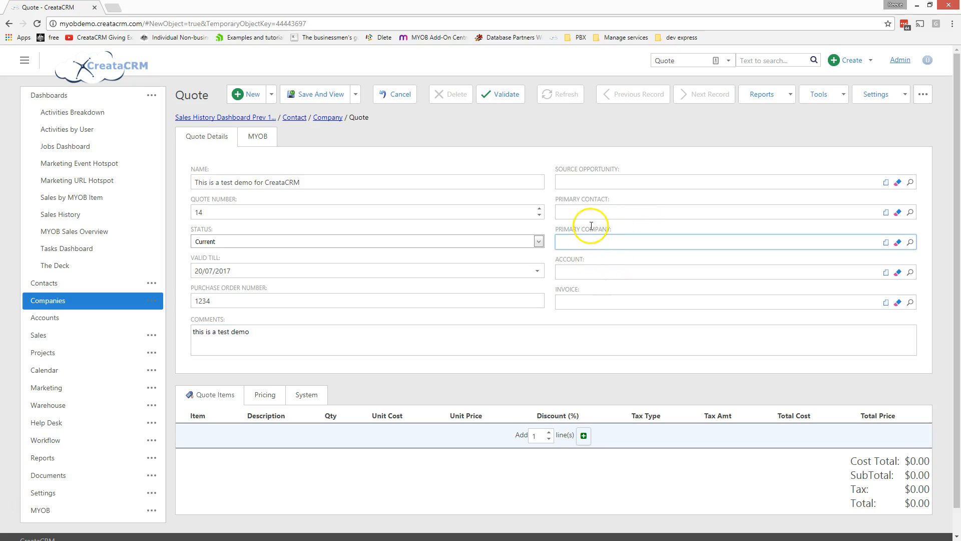
pyautogui.click(584, 274)
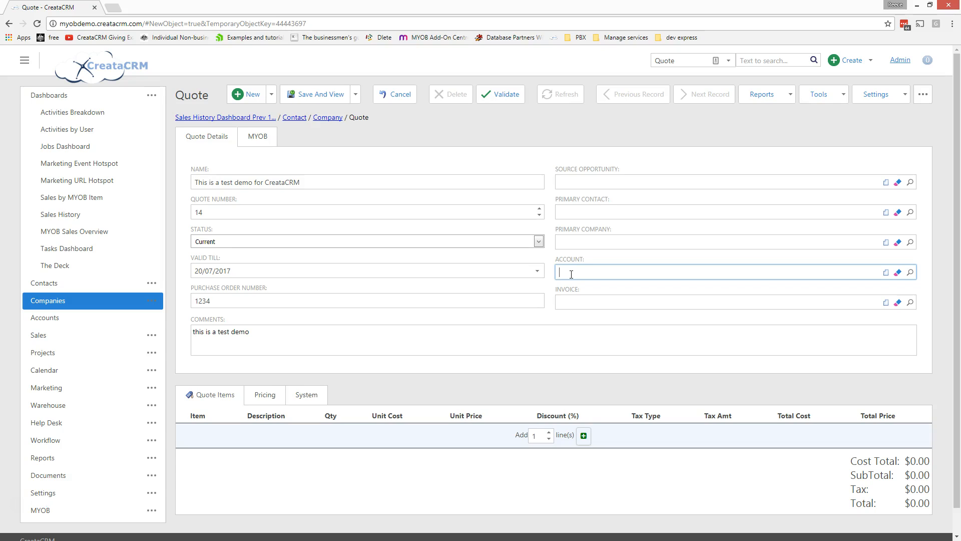
pyautogui.write('aa cu')
pyautogui.press('Tab')
# - Look up AA Customer and assign it as the quote's primary company
pyautogui.click(602, 242)
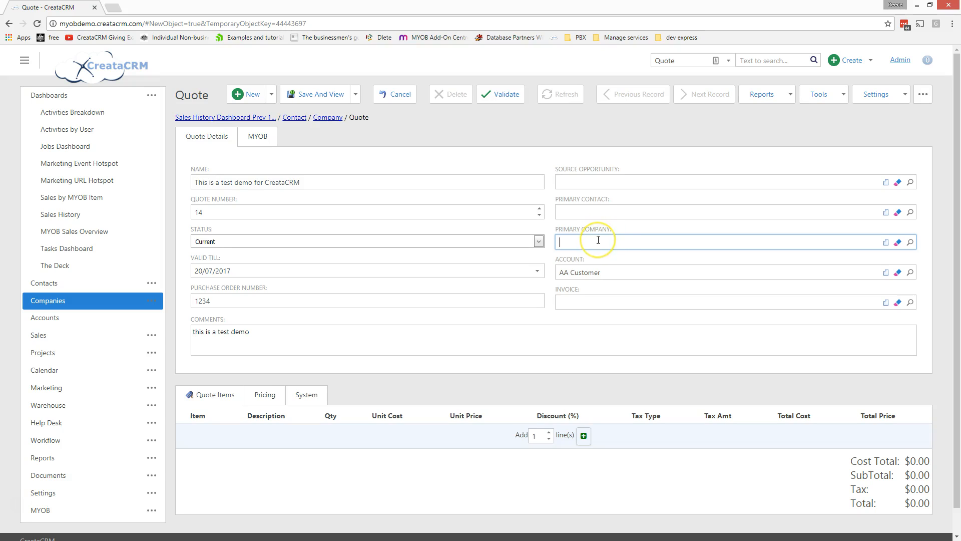
pyautogui.write('aa')
pyautogui.press('Down')
pyautogui.press('Tab')
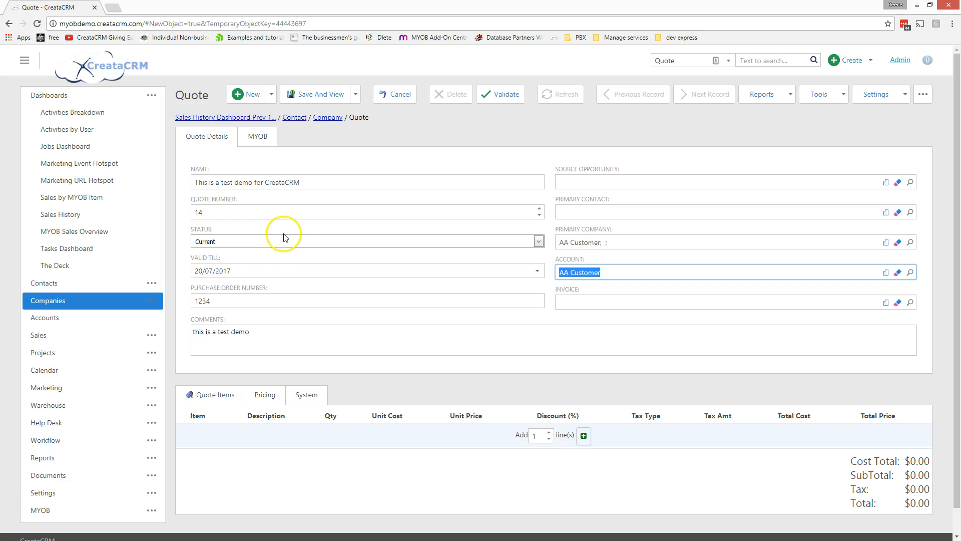
# - Add 2 blank lines to the quote items
pyautogui.scroll(-1, 282, 236)
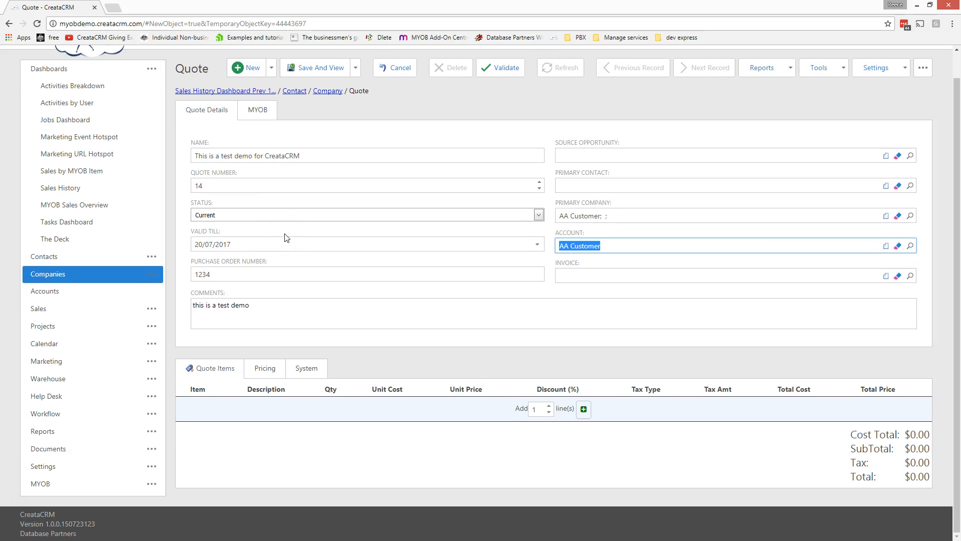
pyautogui.click(285, 242)
pyautogui.click(287, 248)
pyautogui.click(317, 304)
pyautogui.click(522, 408)
pyautogui.write('2')
pyautogui.click(583, 409)
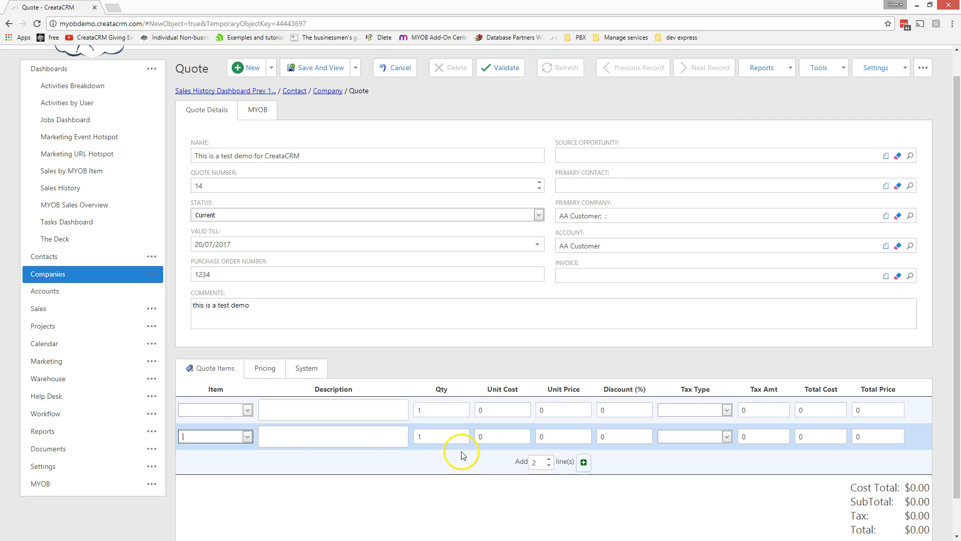
# - Set the first quote line's item to 1337, the Myob Item named New Item
pyautogui.click(246, 411)
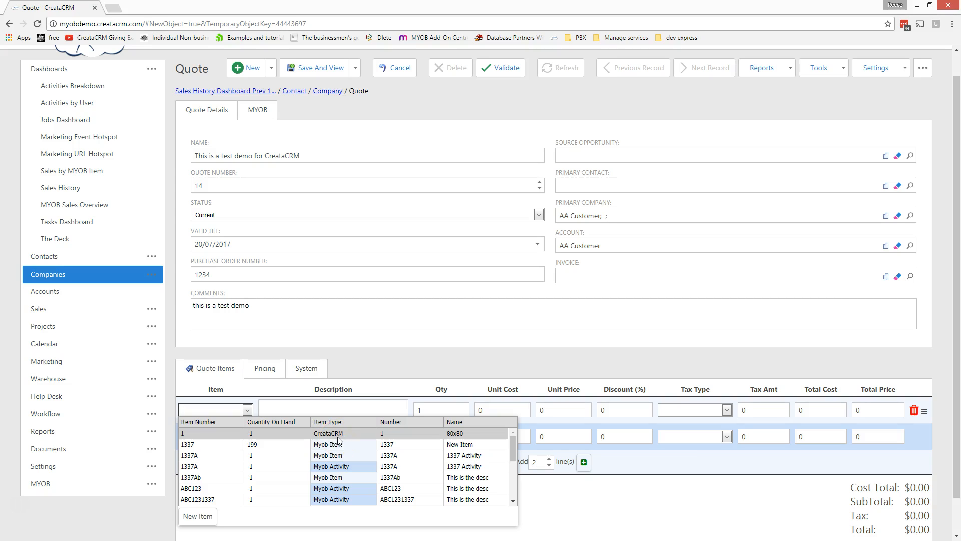
pyautogui.scroll(-3, 338, 437)
pyautogui.scroll(3, 338, 437)
pyautogui.click(268, 434)
pyautogui.scroll(-3, 407, 453)
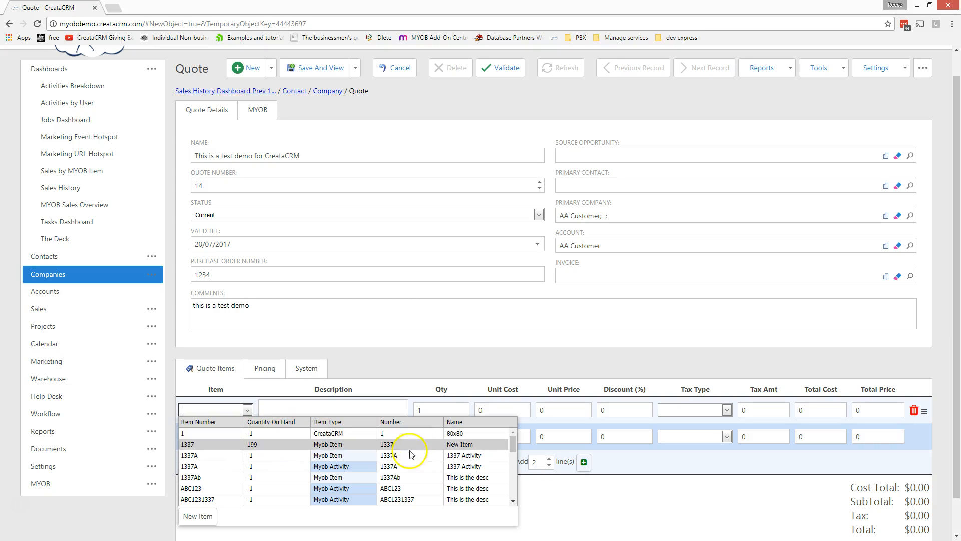
pyautogui.scroll(3, 408, 464)
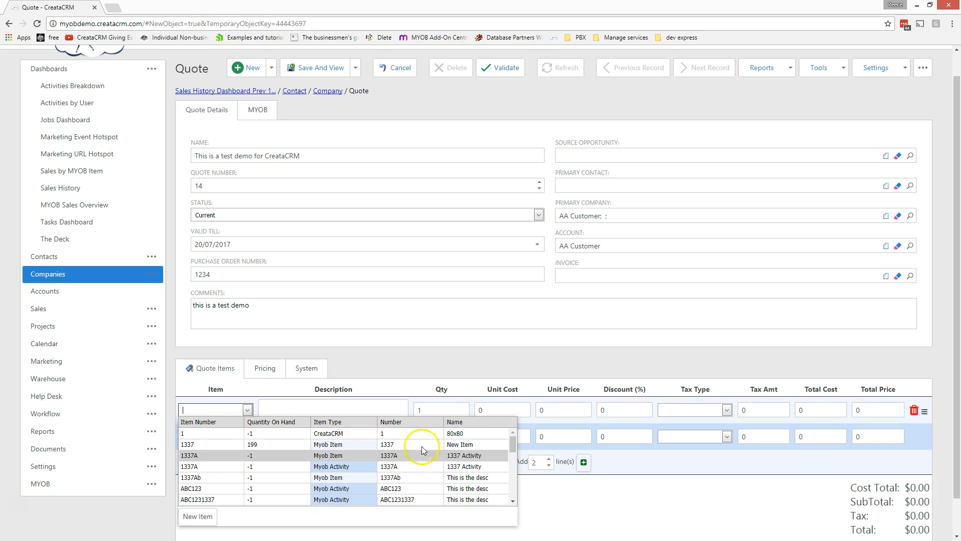
pyautogui.click(449, 435)
pyautogui.click(254, 445)
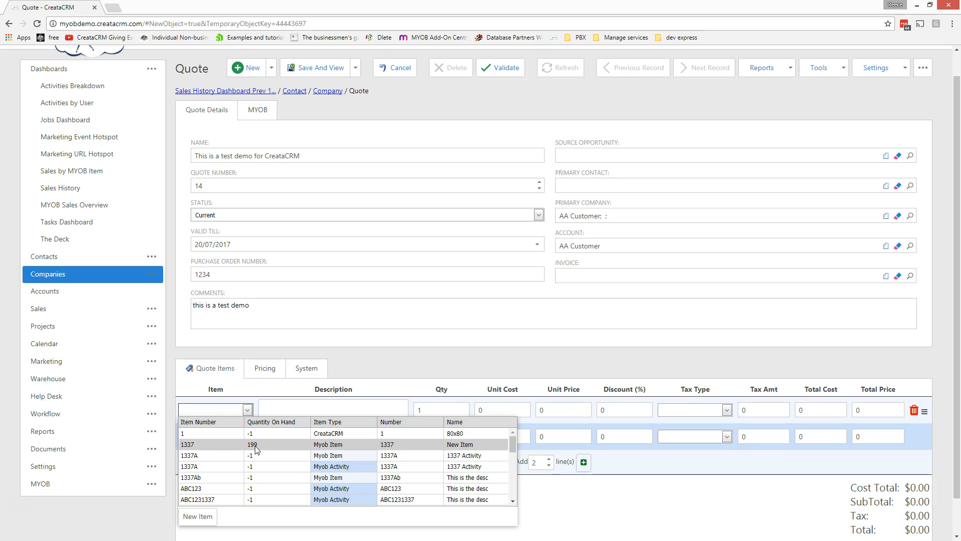
pyautogui.click(255, 447)
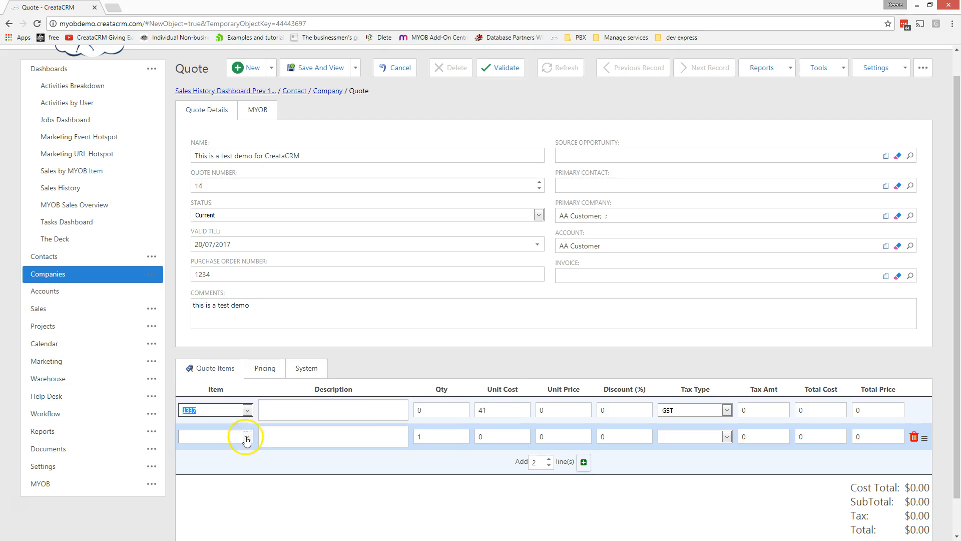
# - Browse the items offered for the second quote line, comparing their types and quantities on hand
pyautogui.click(247, 435)
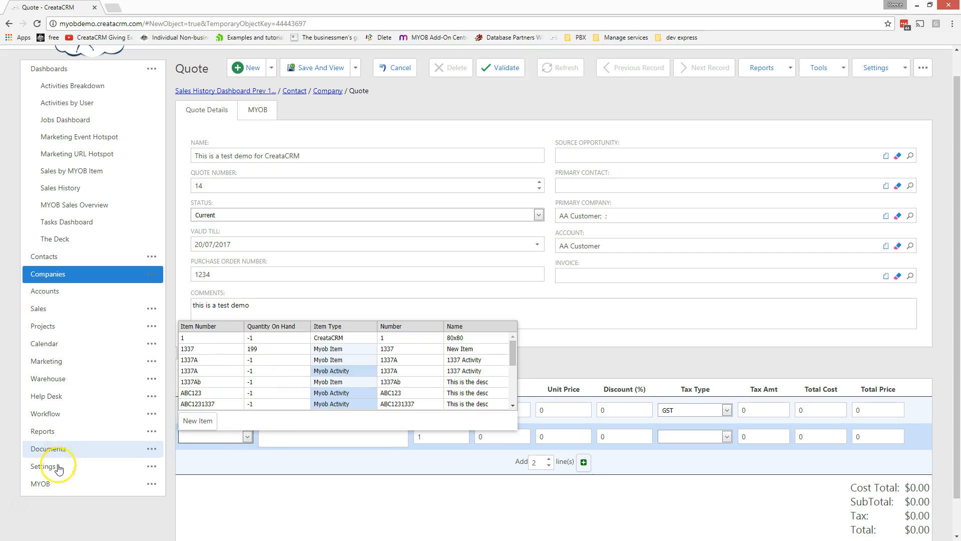
pyautogui.scroll(-2, 307, 388)
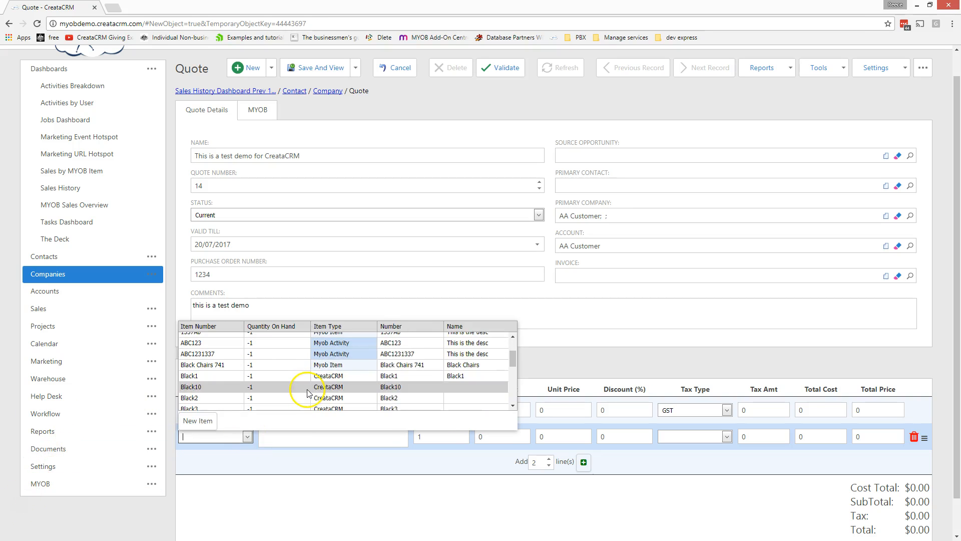
pyautogui.scroll(2, 307, 393)
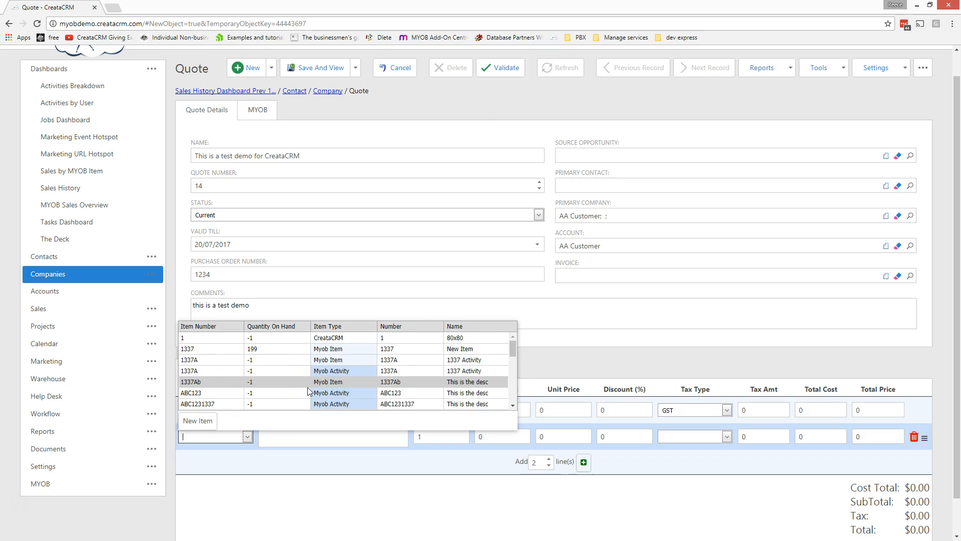
pyautogui.scroll(-2, 308, 392)
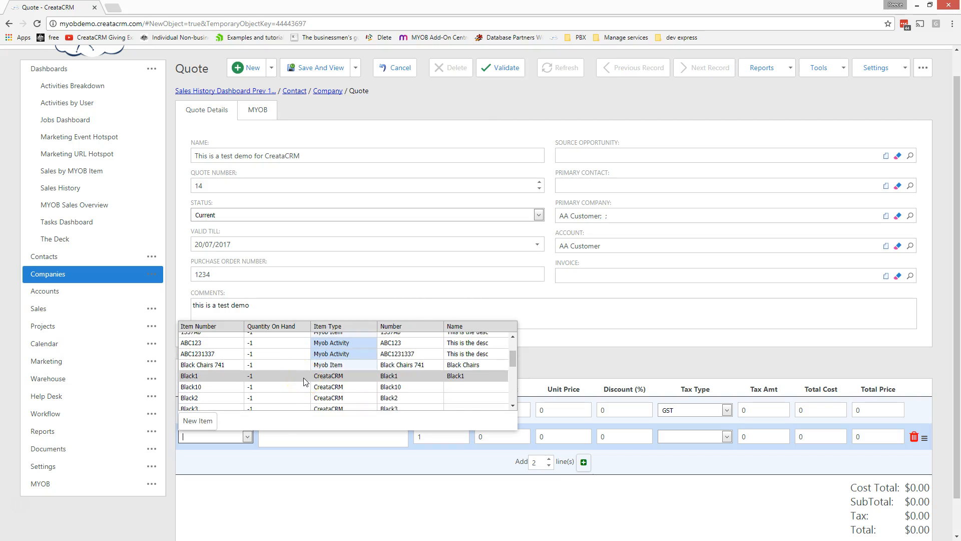
pyautogui.scroll(2, 303, 382)
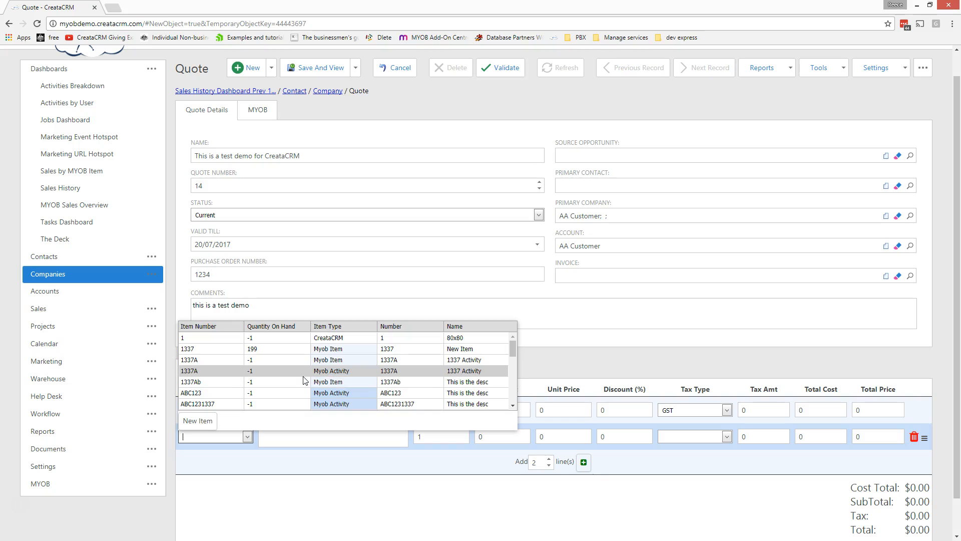
pyautogui.scroll(-2, 304, 380)
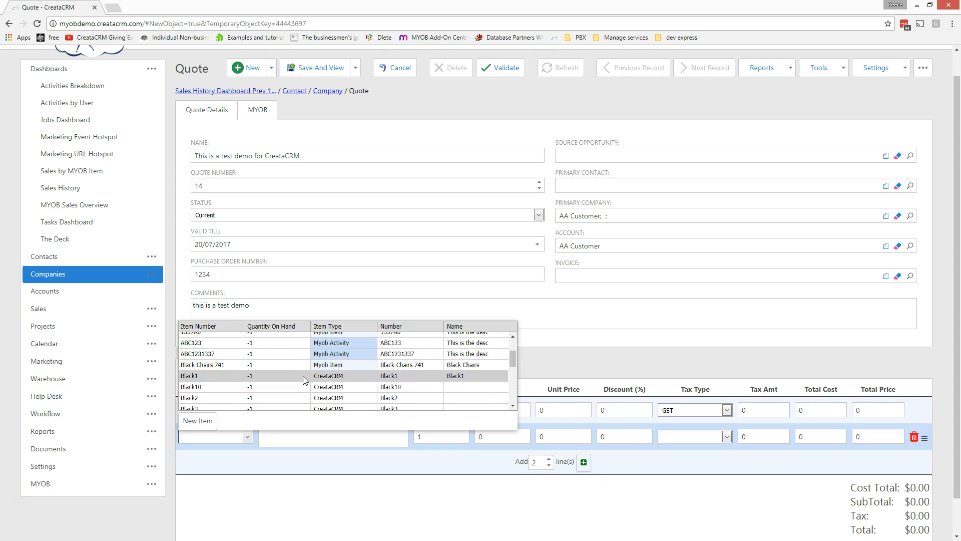
pyautogui.scroll(2, 302, 376)
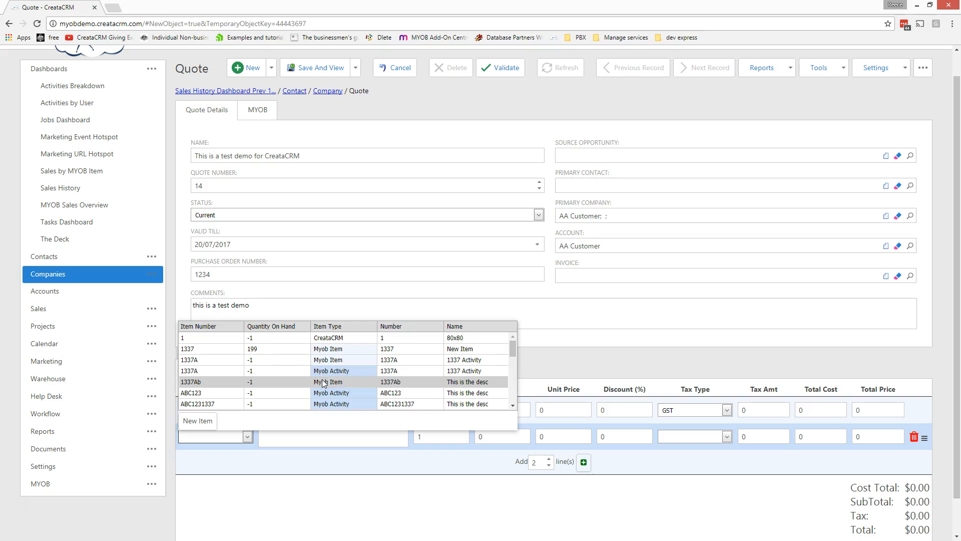
pyautogui.scroll(-5, 323, 383)
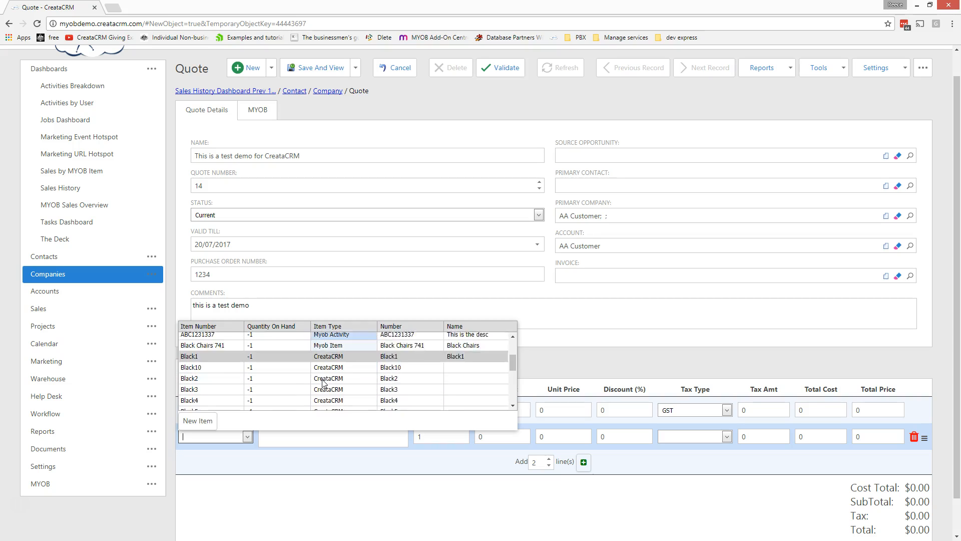
# - Search for d70 in the second quote line and choose the D70 HandSet item
pyautogui.click(201, 436)
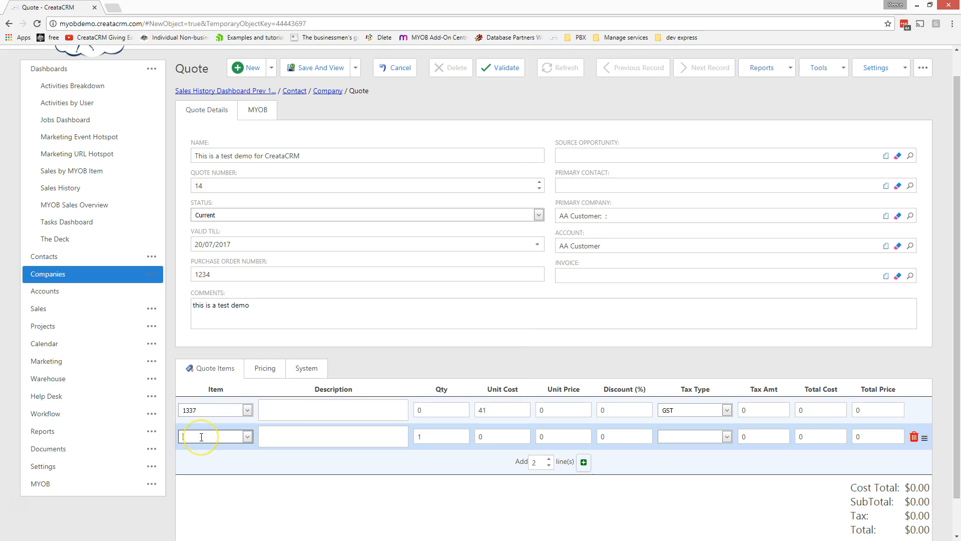
pyautogui.write('d')
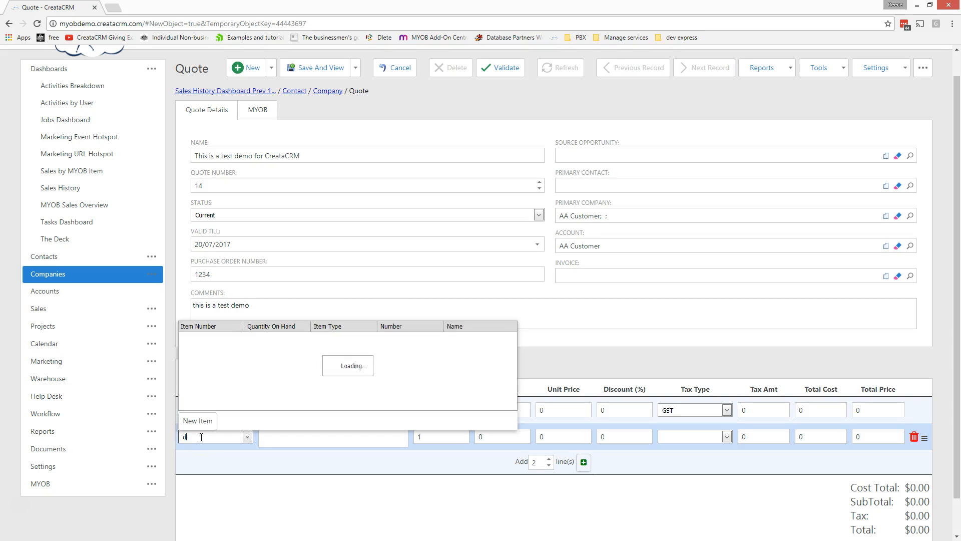
pyautogui.write('70')
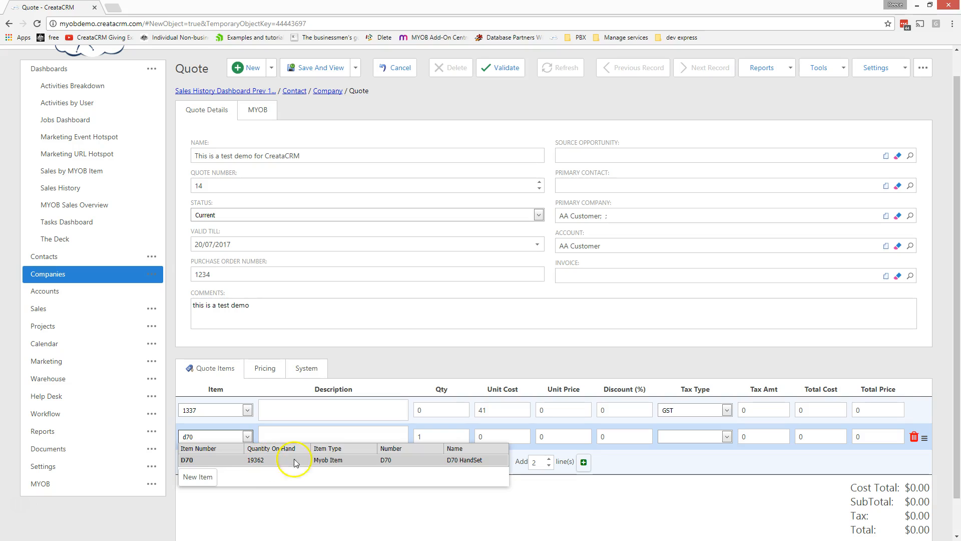
pyautogui.click(258, 460)
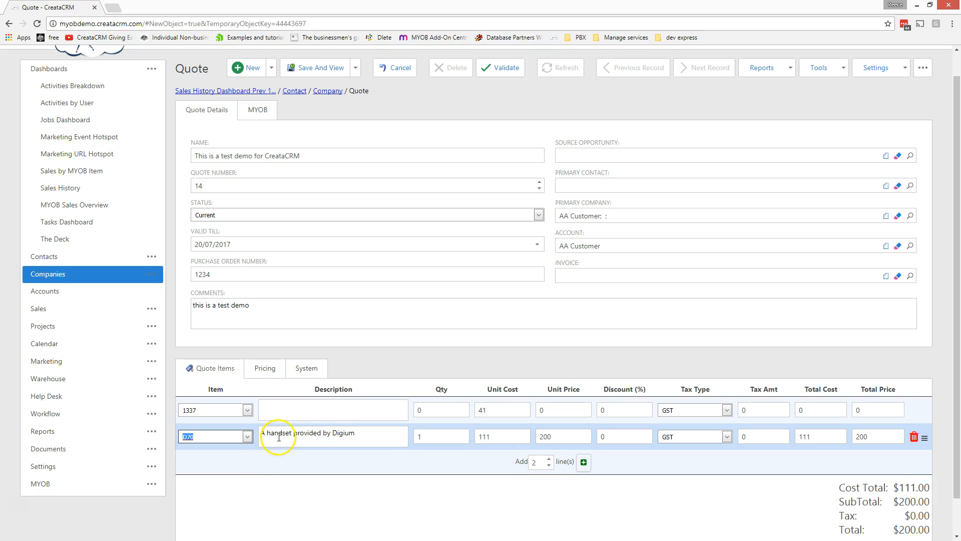
# - Set the quantity to 3 and the unit price to 299 for item 1337
pyautogui.click(416, 410)
pyautogui.write('3')
pyautogui.press('Tab')
pyautogui.press('Tab')
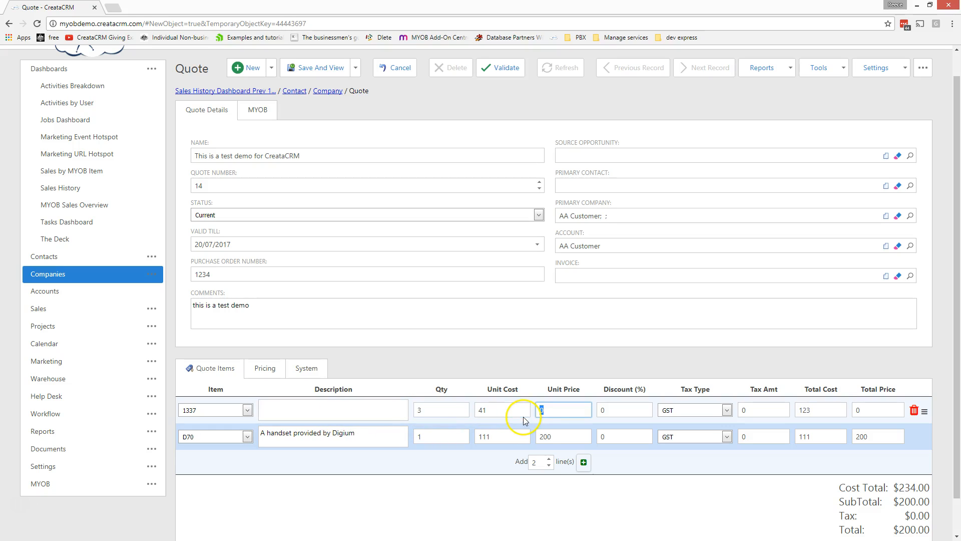
pyautogui.write('299')
pyautogui.press('Tab')
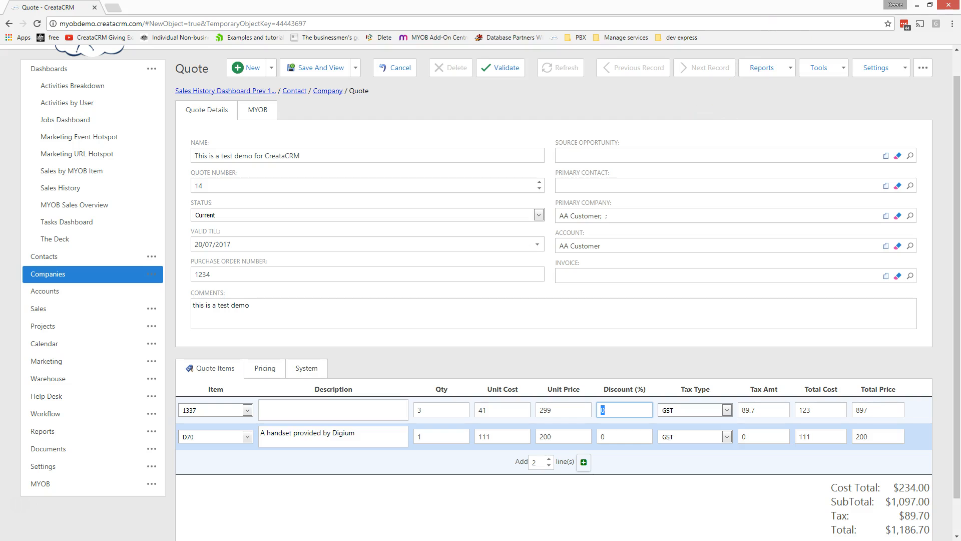
# - Shrink the browser to a narrow window and review the quote's compact layout down to the totals
pyautogui.click(929, 5)
pyautogui.moveTo(735, 67); pyautogui.dragTo(629, 11)
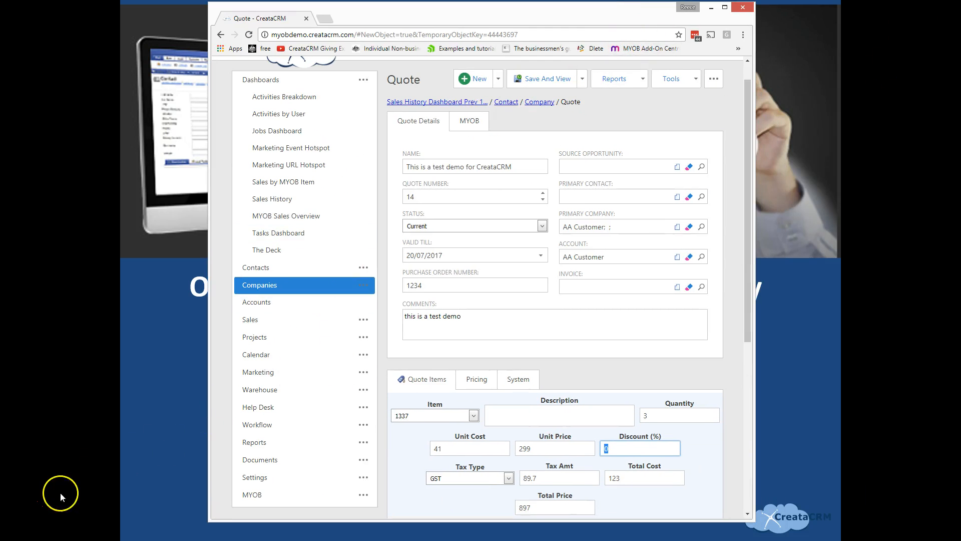
pyautogui.click(19, 508)
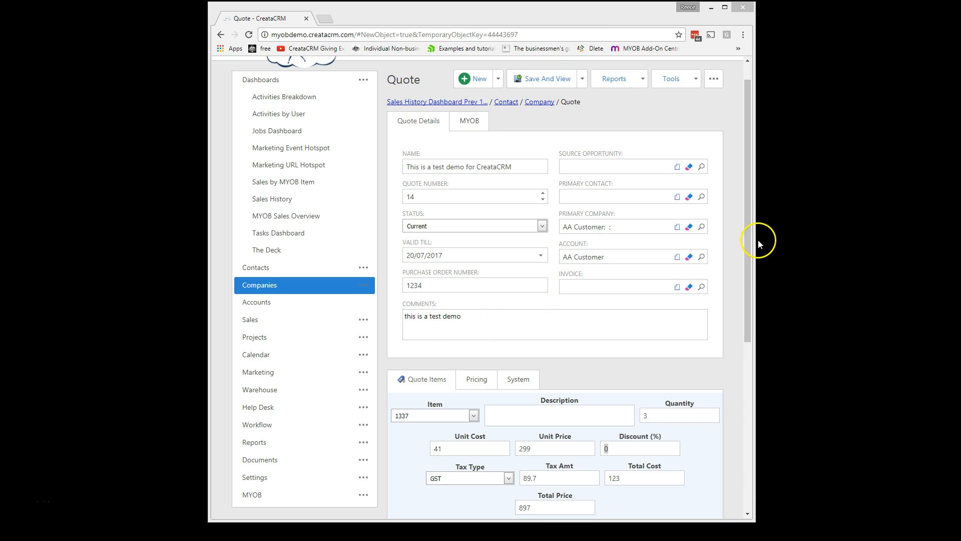
pyautogui.moveTo(755, 249); pyautogui.dragTo(584, 256)
pyautogui.scroll(-5, 408, 337)
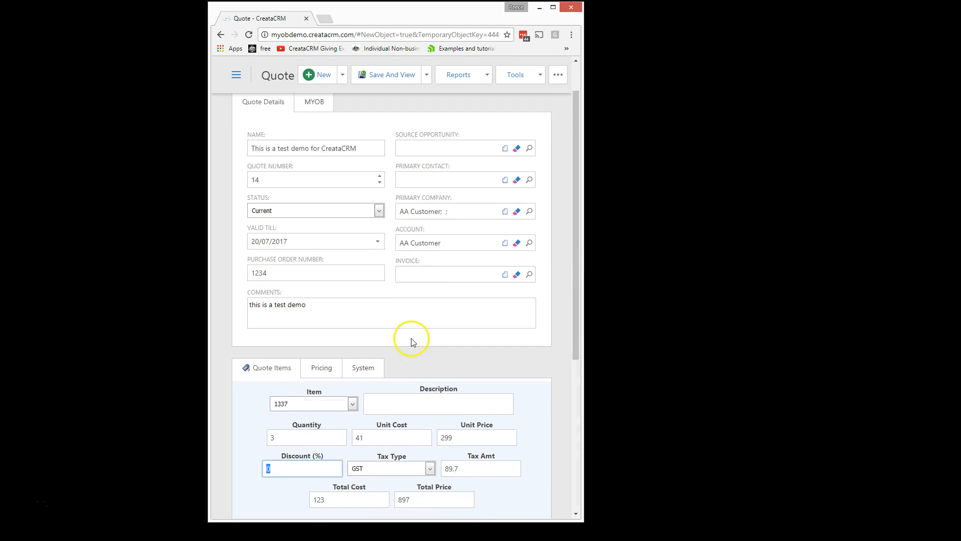
pyautogui.scroll(-1, 410, 342)
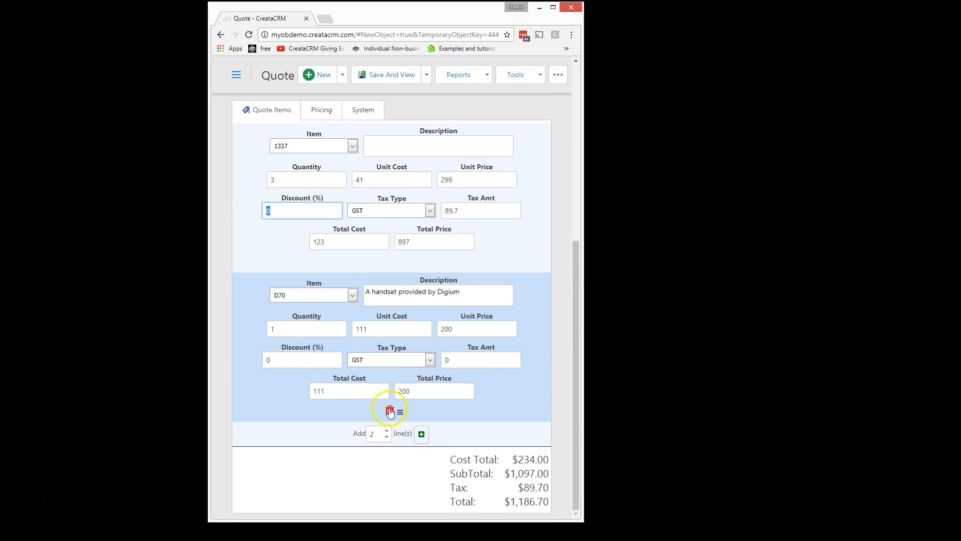
# - Add two blank lines to the quote items below the D70 line and look over them
pyautogui.click(421, 435)
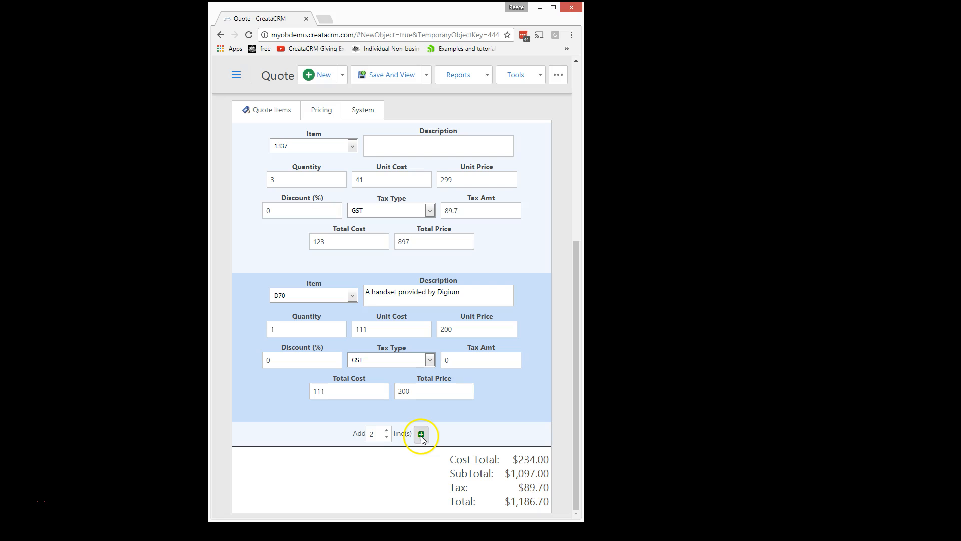
pyautogui.scroll(5, 433, 426)
pyautogui.scroll(-5, 435, 420)
pyautogui.scroll(3, 419, 288)
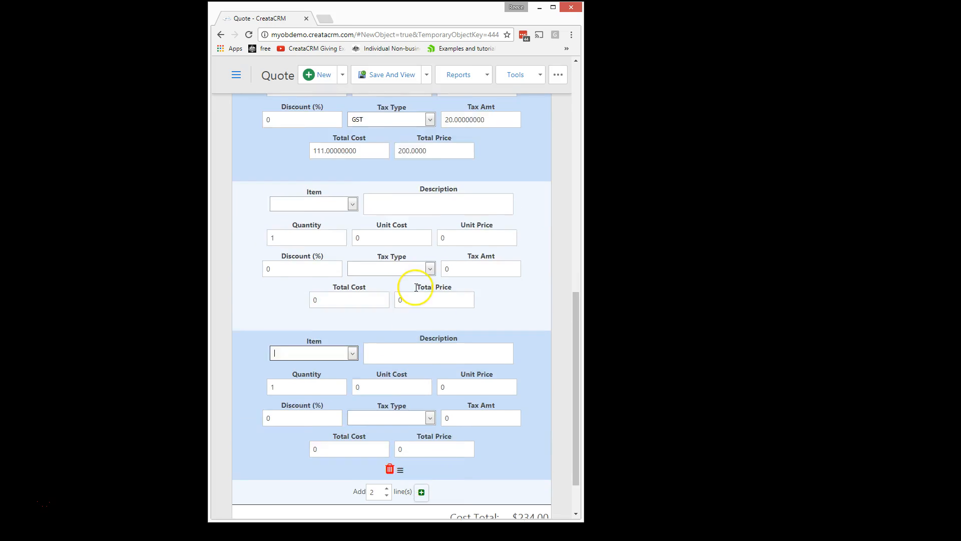
pyautogui.scroll(1, 418, 290)
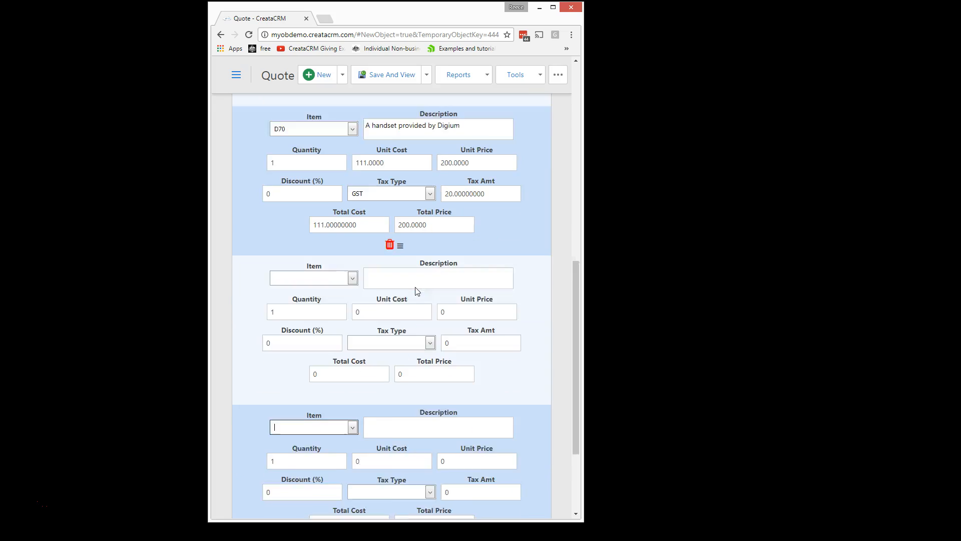
# - Delete the two blank lines below the D70 line and confirm each deletion
pyautogui.scroll(-3, 415, 290)
pyautogui.click(390, 311)
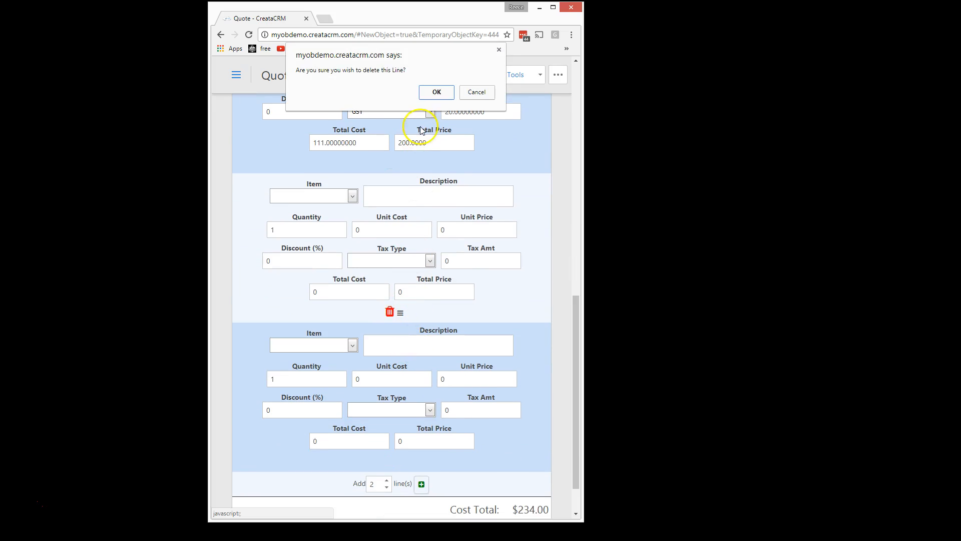
pyautogui.click(436, 90)
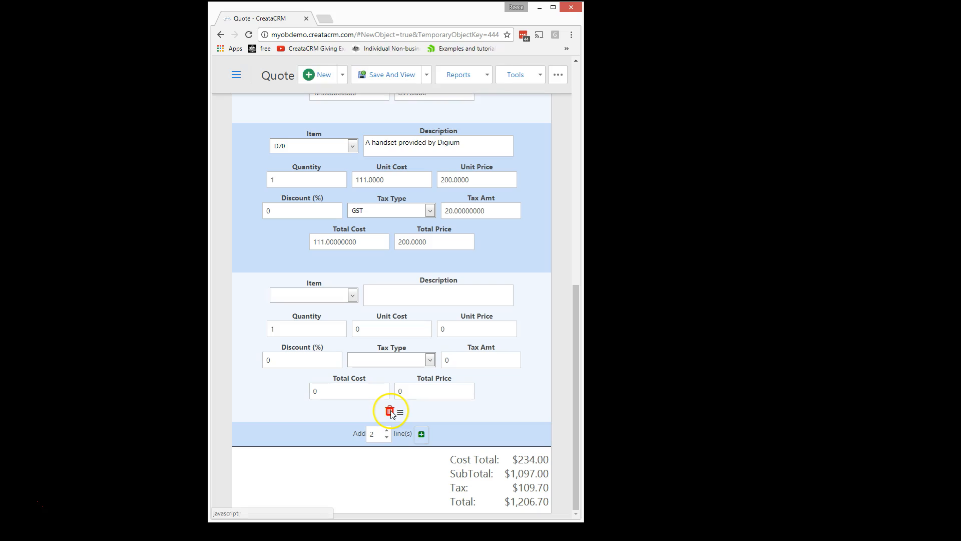
pyautogui.click(389, 410)
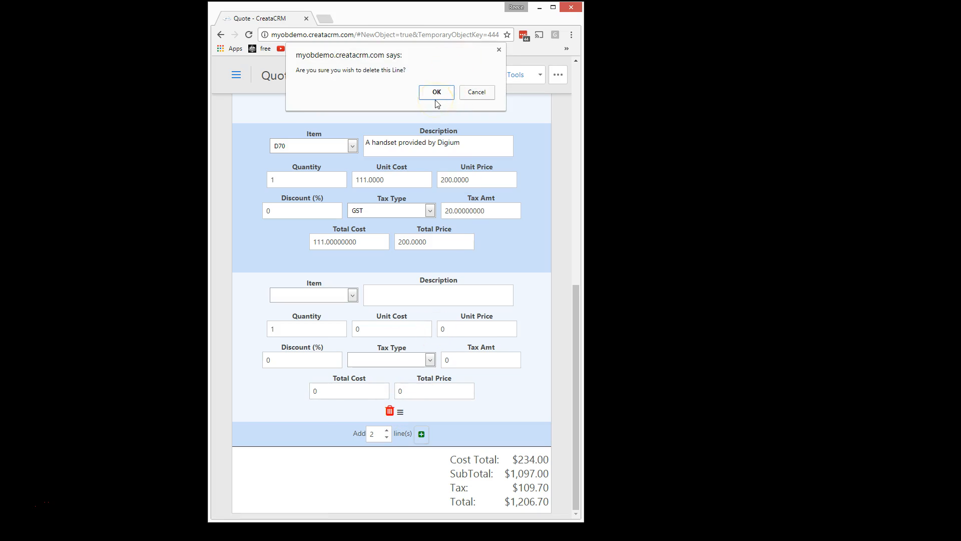
pyautogui.click(437, 92)
# - Maximize the browser window, check the full-width quote form, and save the quote to its detail view
pyautogui.scroll(3, 457, 232)
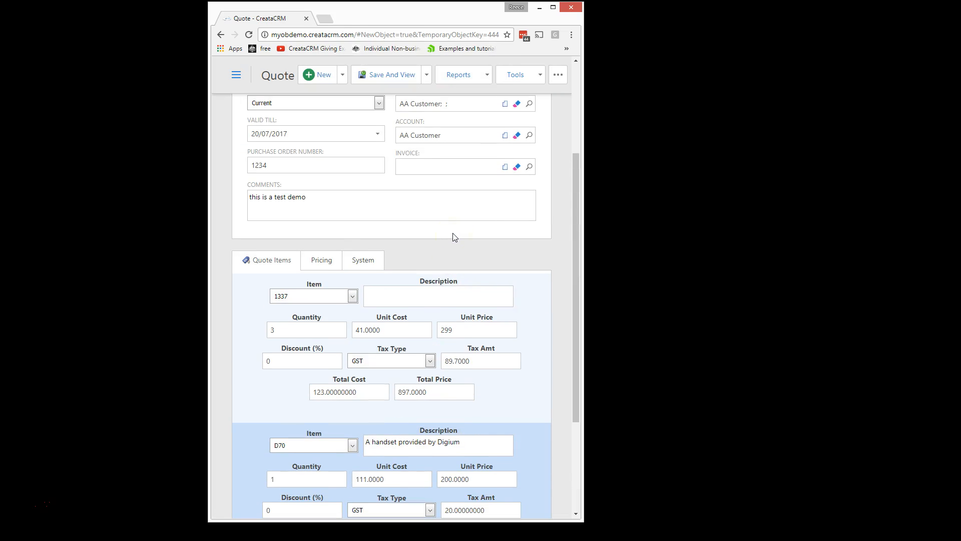
pyautogui.scroll(1, 454, 237)
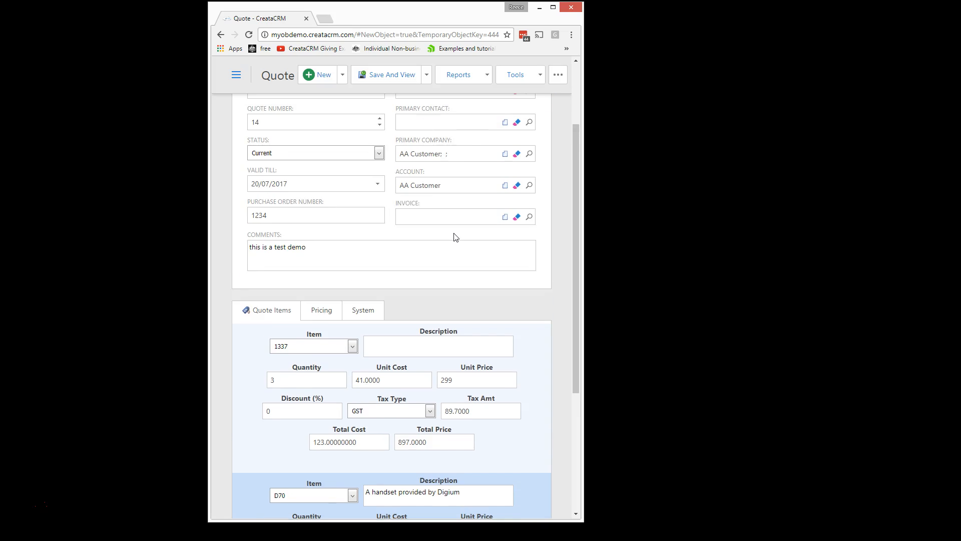
pyautogui.click(553, 8)
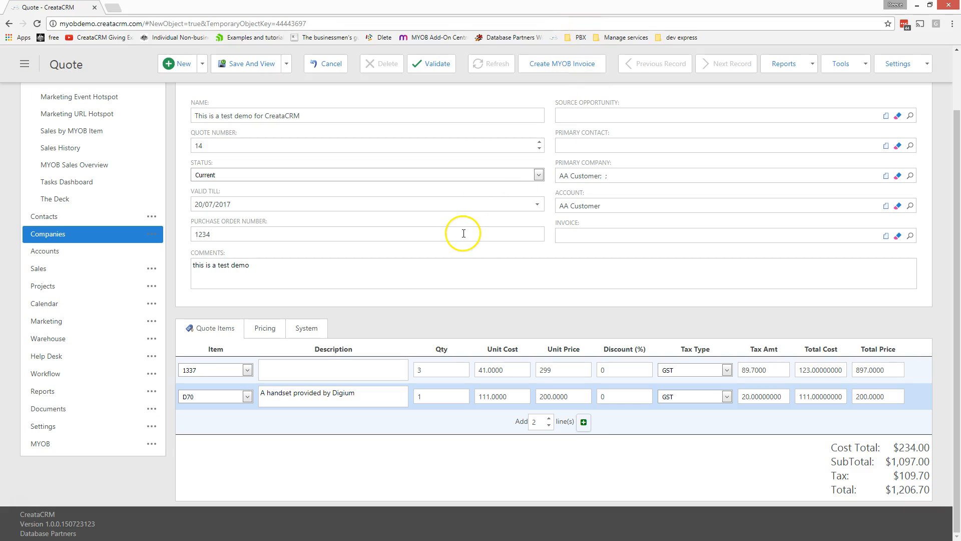
pyautogui.scroll(1, 464, 234)
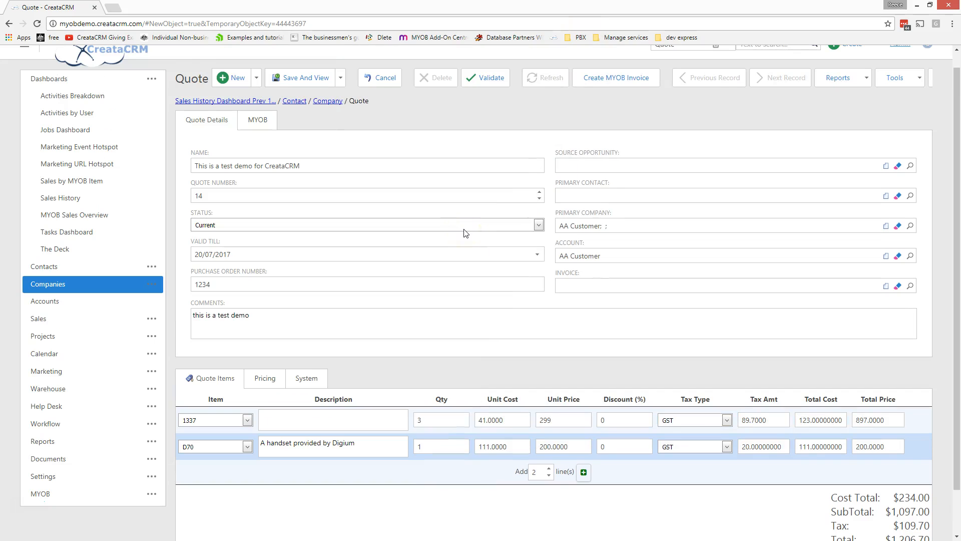
pyautogui.scroll(-1, 464, 233)
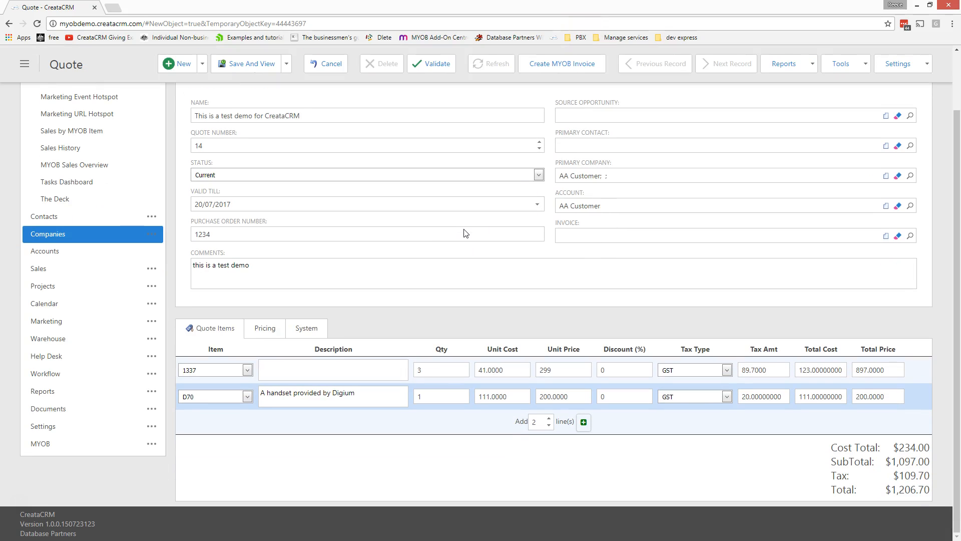
pyautogui.scroll(2, 445, 281)
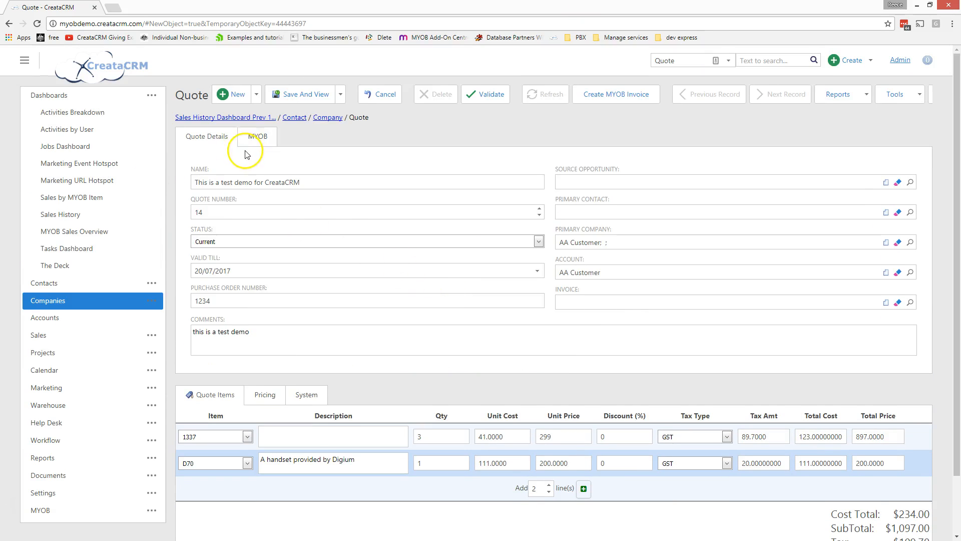
pyautogui.click(310, 100)
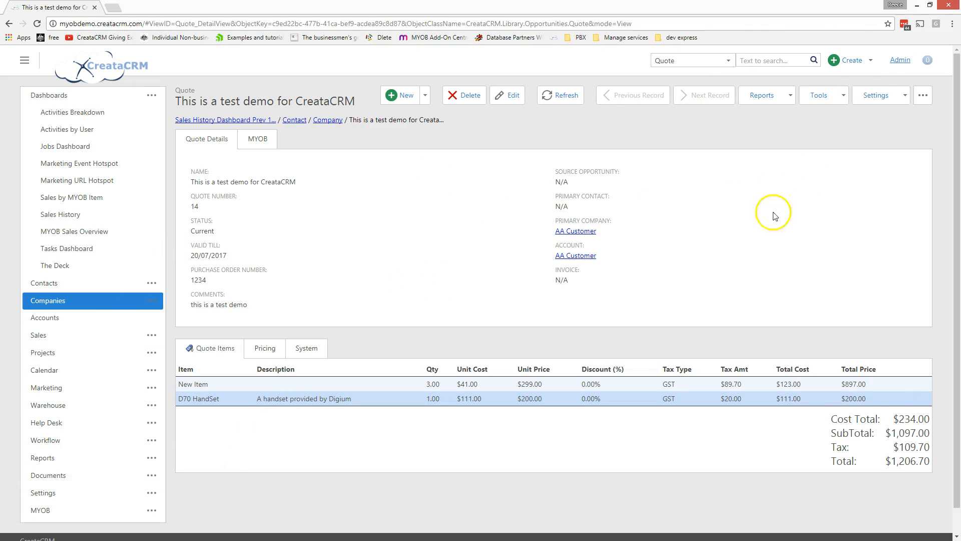
# - Show the saved quote in the Quote report
pyautogui.click(790, 96)
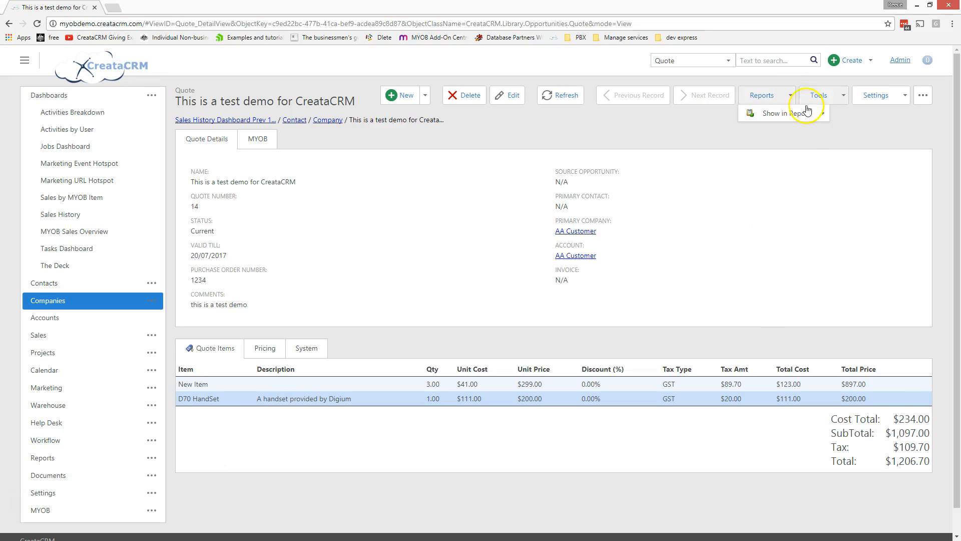
pyautogui.moveTo(822, 115)
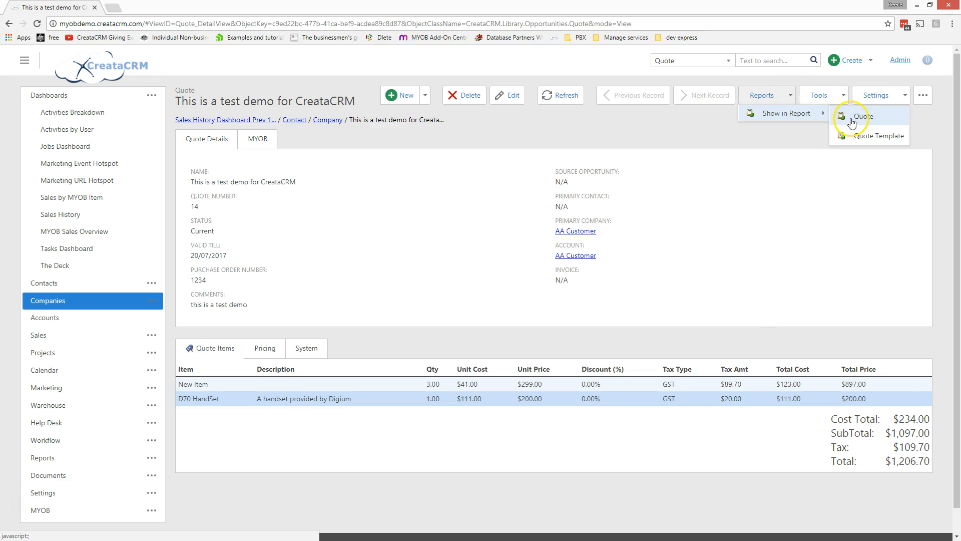
pyautogui.click(852, 123)
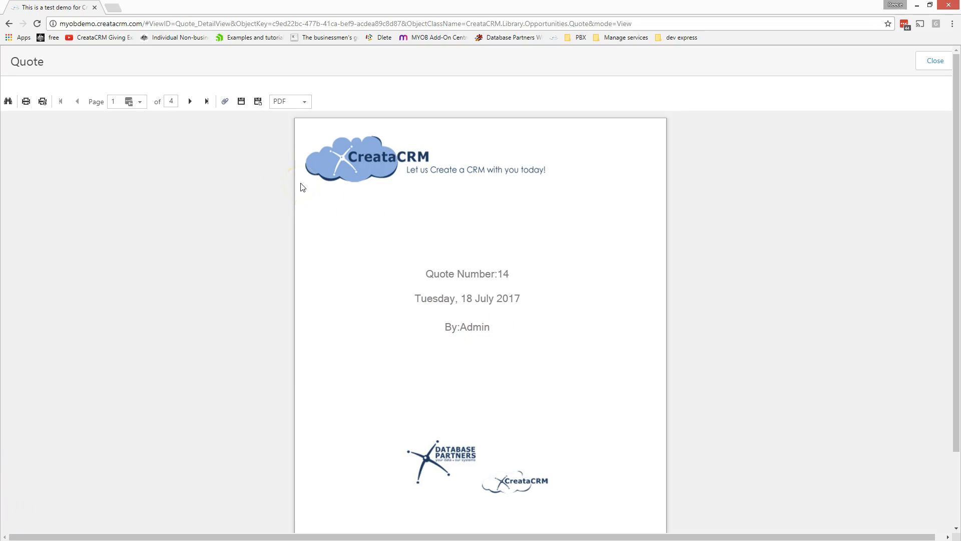
# - Start an email from the quote report and check its attached Quote.pdf and recipient
pyautogui.click(224, 101)
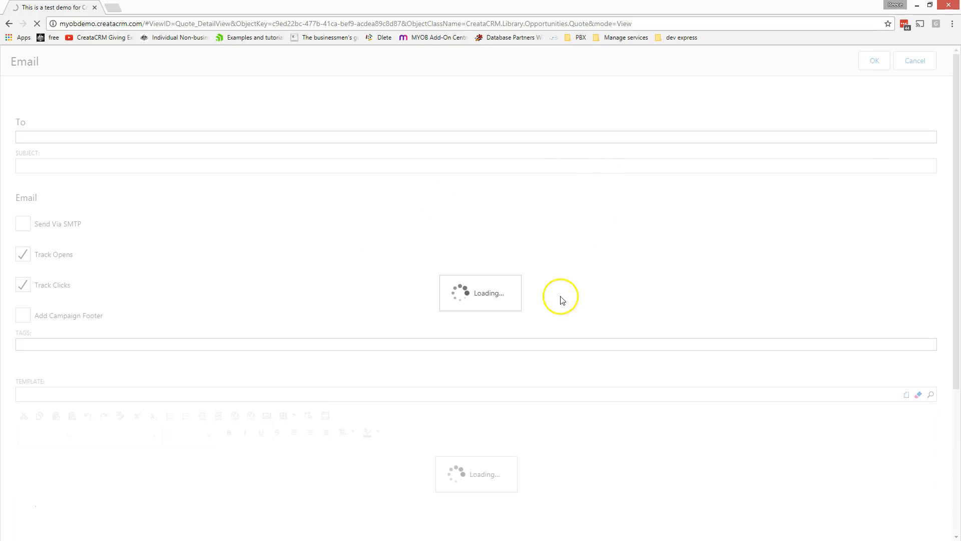
pyautogui.scroll(-5, 296, 390)
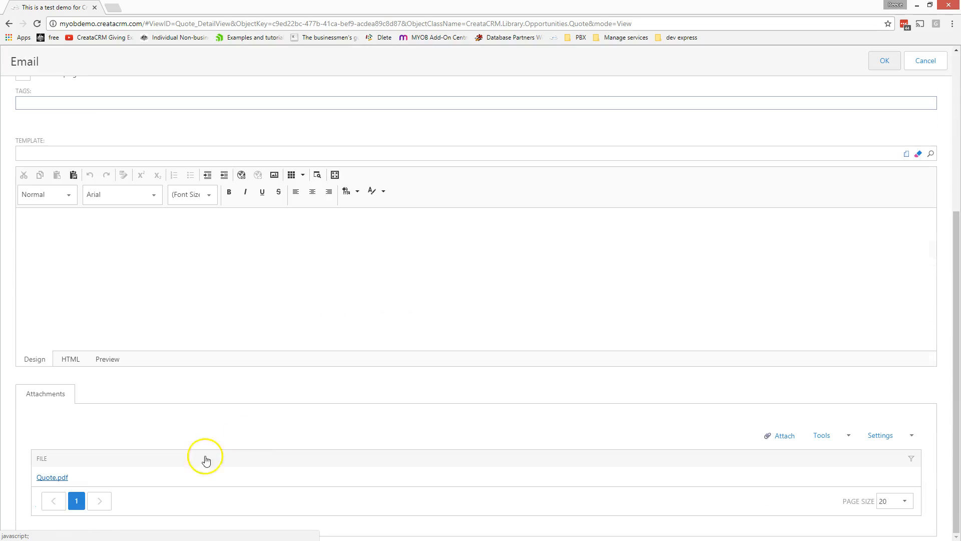
pyautogui.scroll(5, 119, 481)
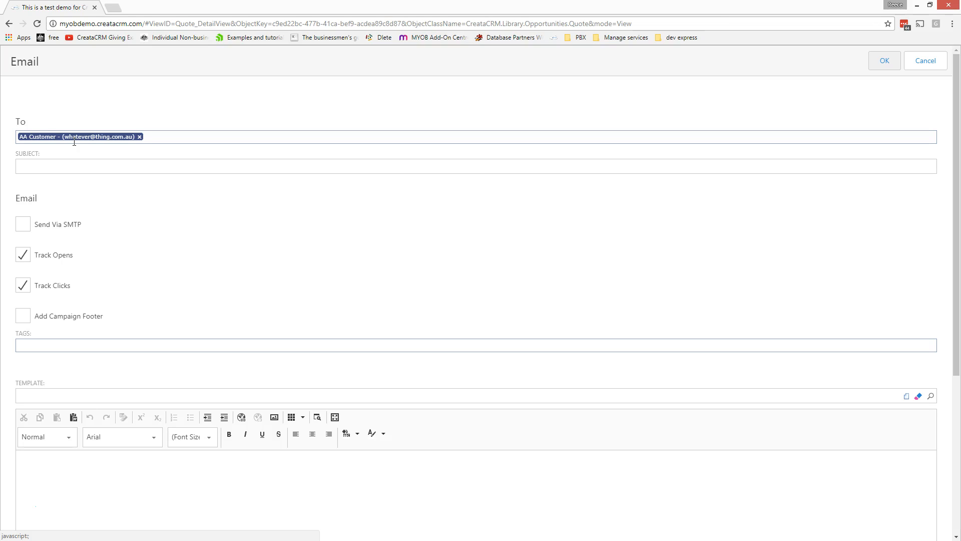
# - Enter treter as the email subject, discard the email, and return to the quote
pyautogui.click(240, 166)
pyautogui.write('tretest')
pyautogui.scroll(-4, 202, 487)
pyautogui.scroll(4, 203, 490)
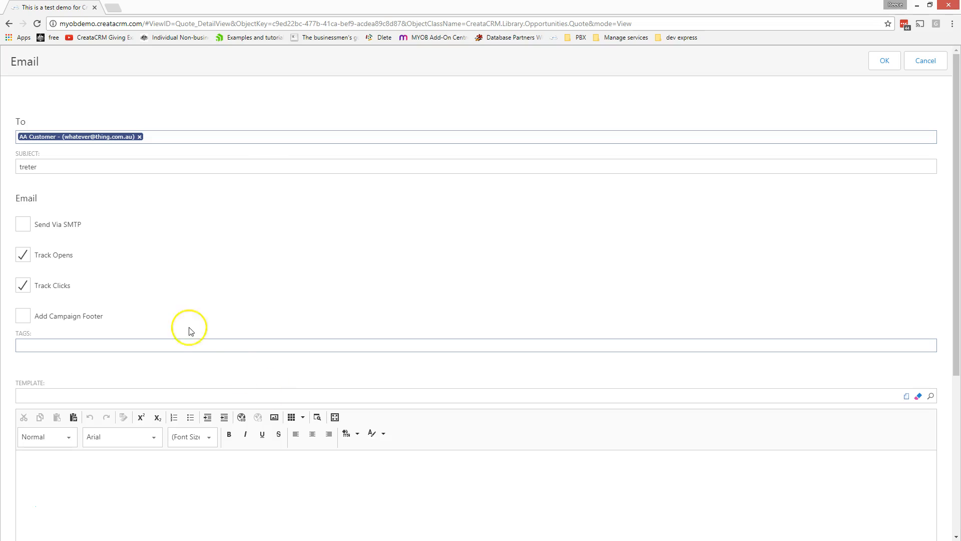
pyautogui.click(936, 62)
pyautogui.click(943, 62)
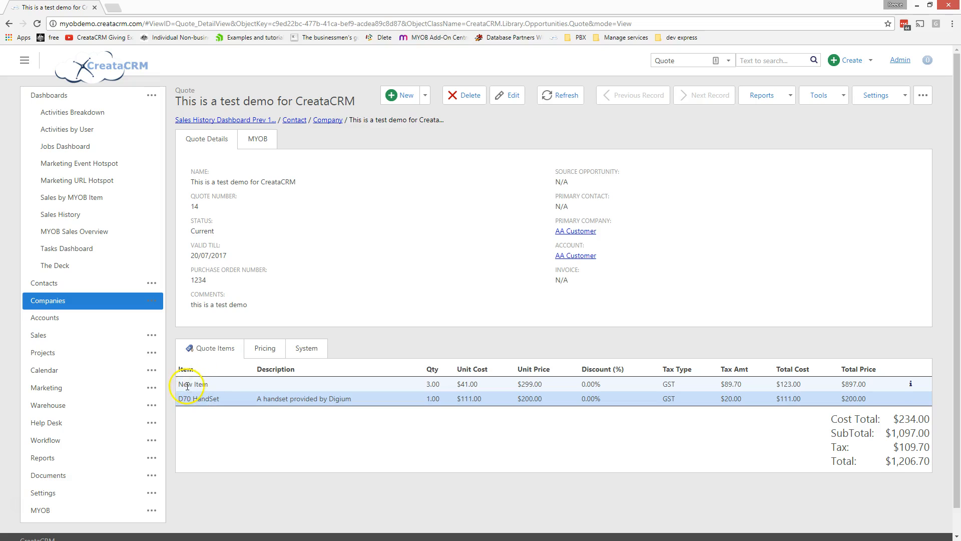
# - Set the quote's MYOB layout type to Item and save the change
pyautogui.moveTo(184, 386); pyautogui.dragTo(189, 402)
pyautogui.click(207, 419)
pyautogui.doubleClick(258, 140)
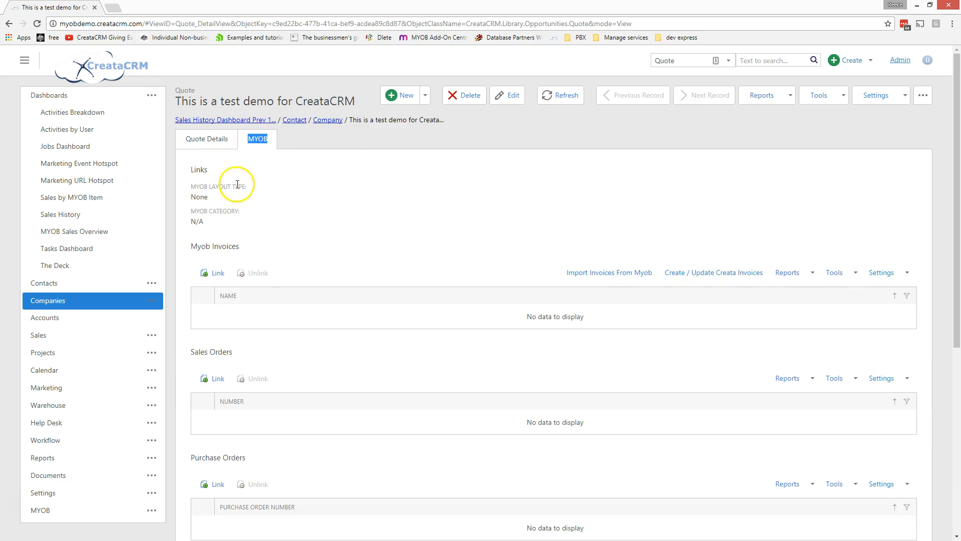
pyautogui.click(510, 99)
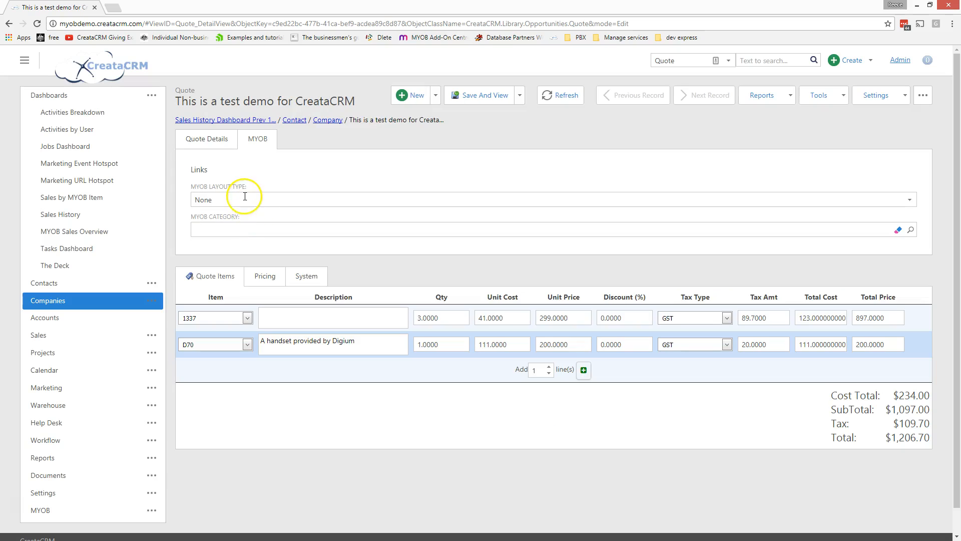
pyautogui.click(244, 198)
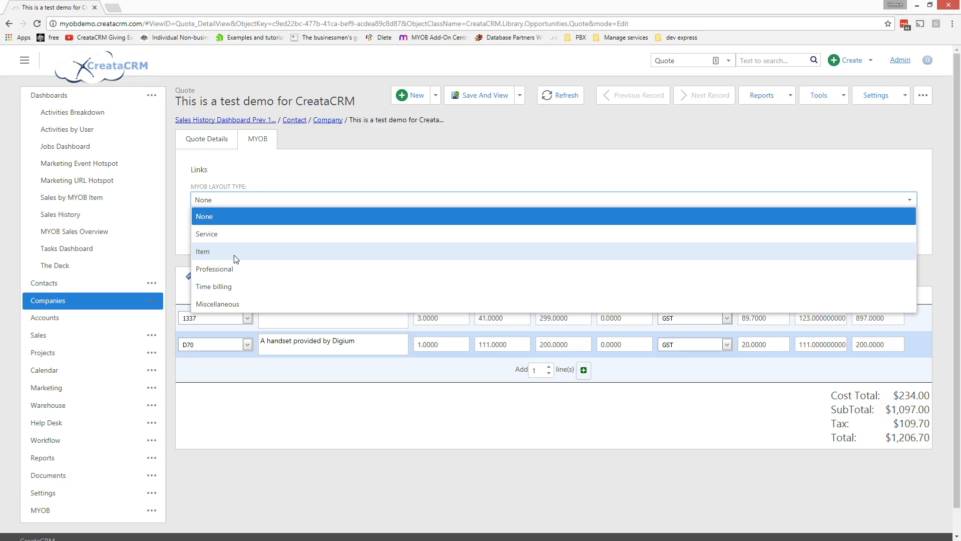
pyautogui.click(226, 290)
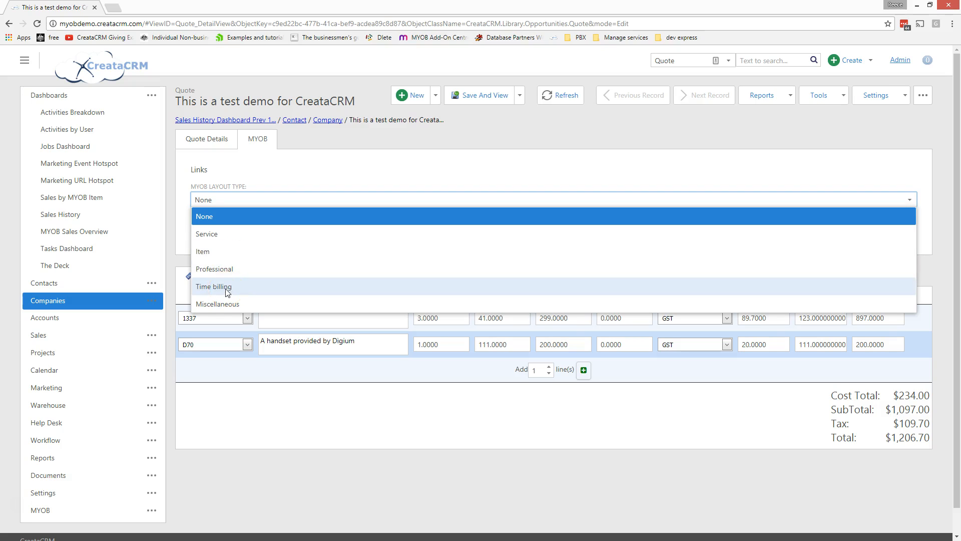
pyautogui.click(222, 256)
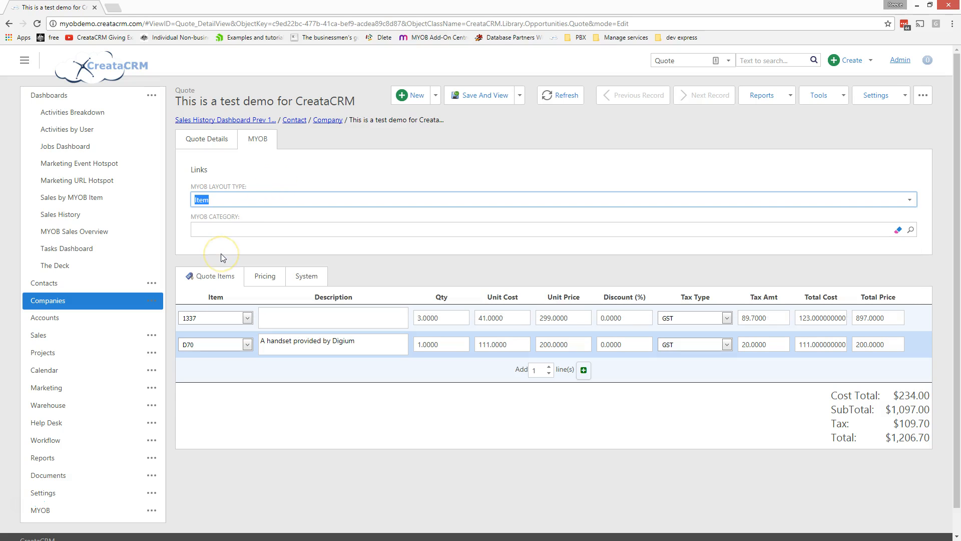
pyautogui.click(496, 101)
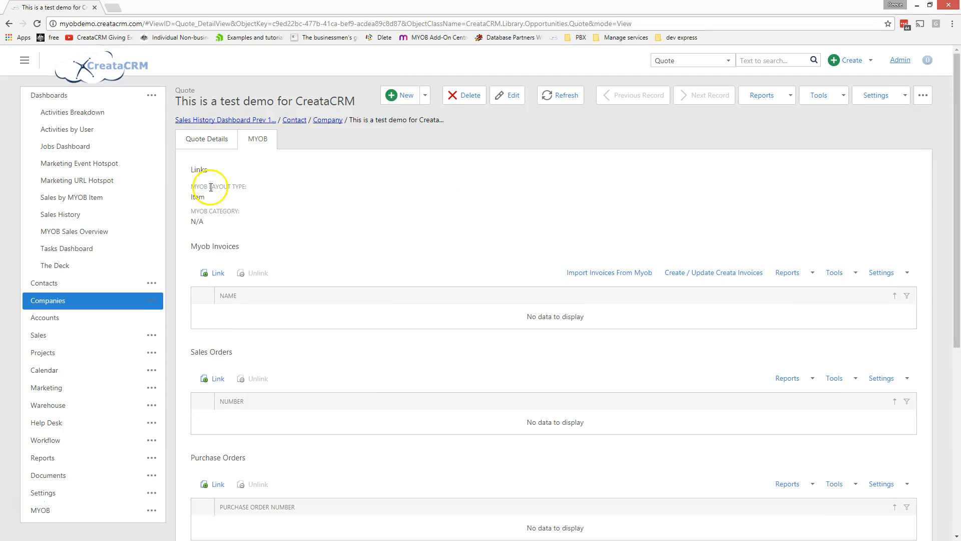
# - Return to the quote details and review the New Item and D70 HandSet lines
pyautogui.click(210, 145)
pyautogui.scroll(-1, 201, 350)
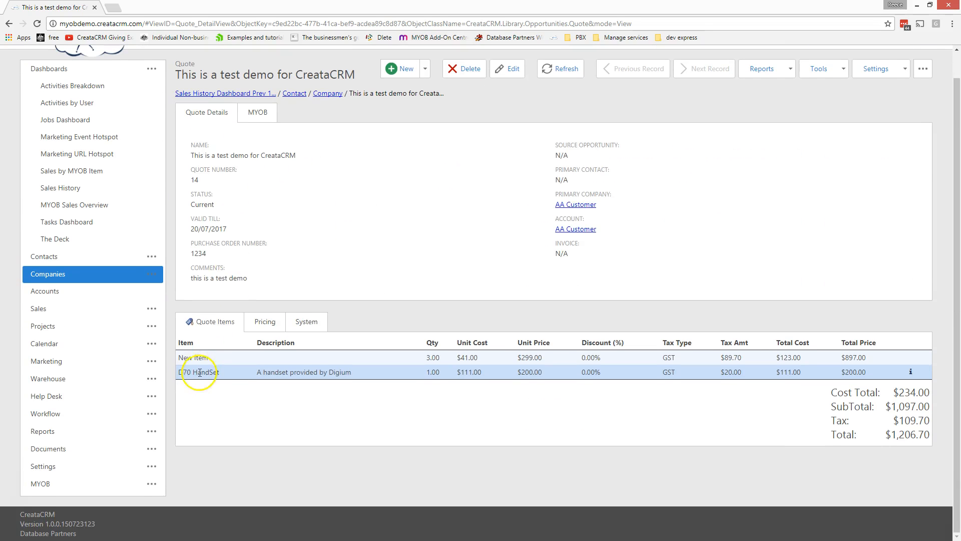
pyautogui.moveTo(183, 356); pyautogui.dragTo(187, 372)
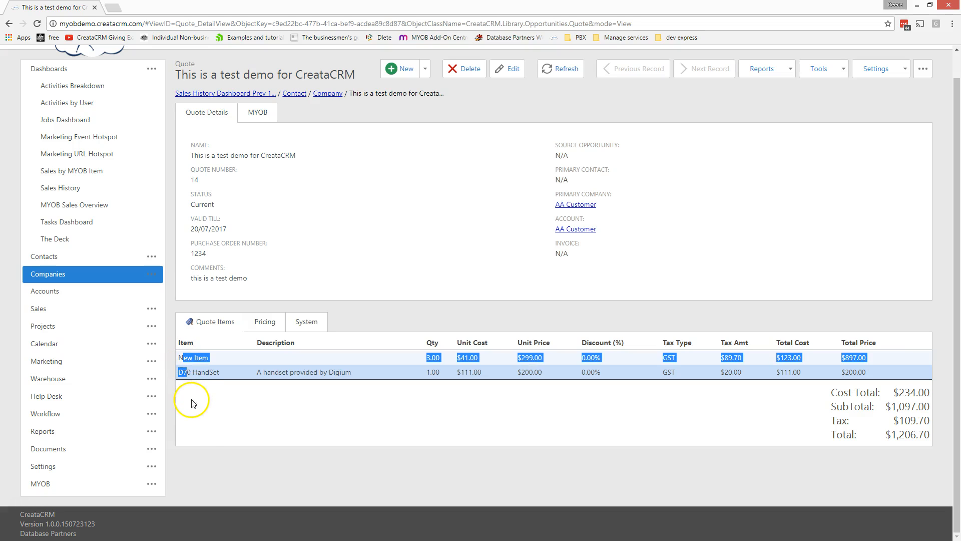
pyautogui.click(193, 404)
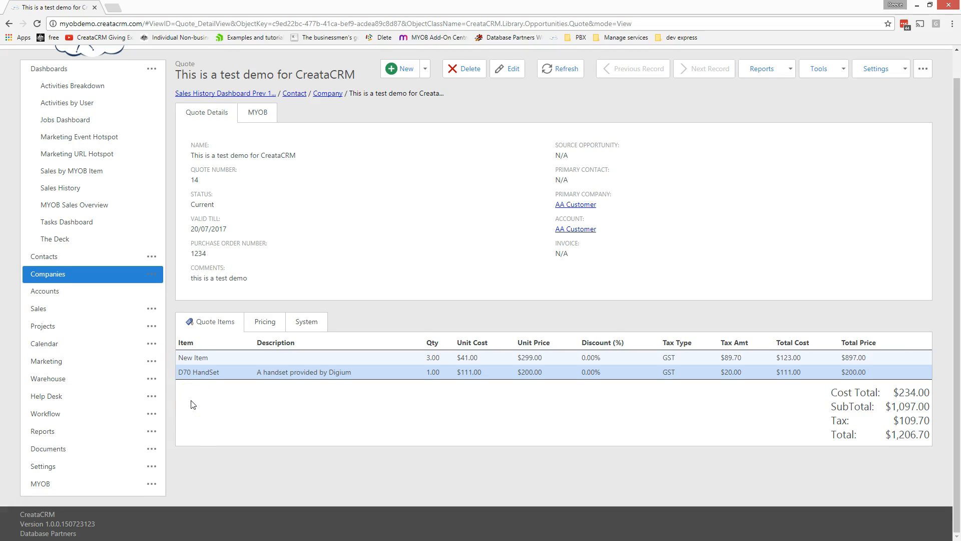
pyautogui.scroll(1, 194, 404)
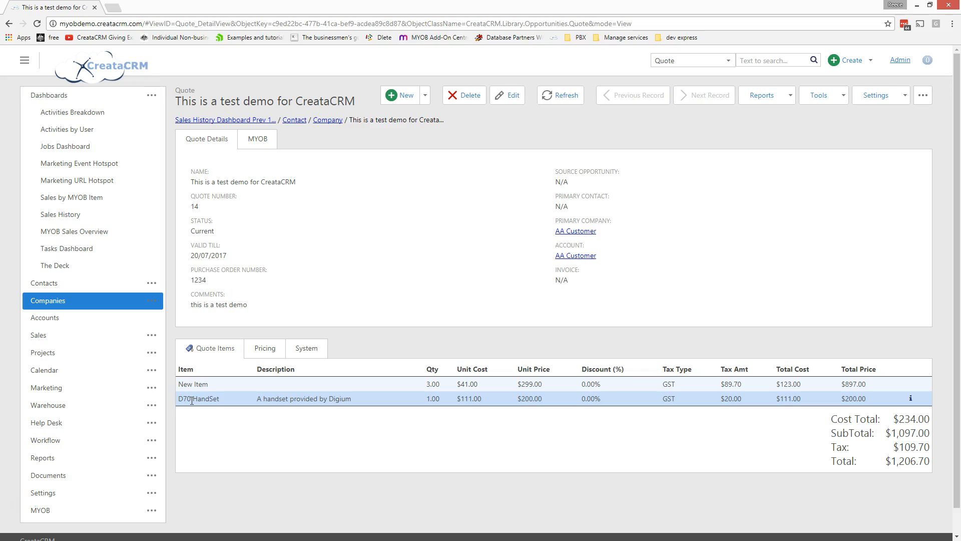
pyautogui.click(234, 375)
pyautogui.click(234, 376)
# - Create a MYOB order from the quote, including both the D70 HandSet and New Item lines
pyautogui.click(922, 105)
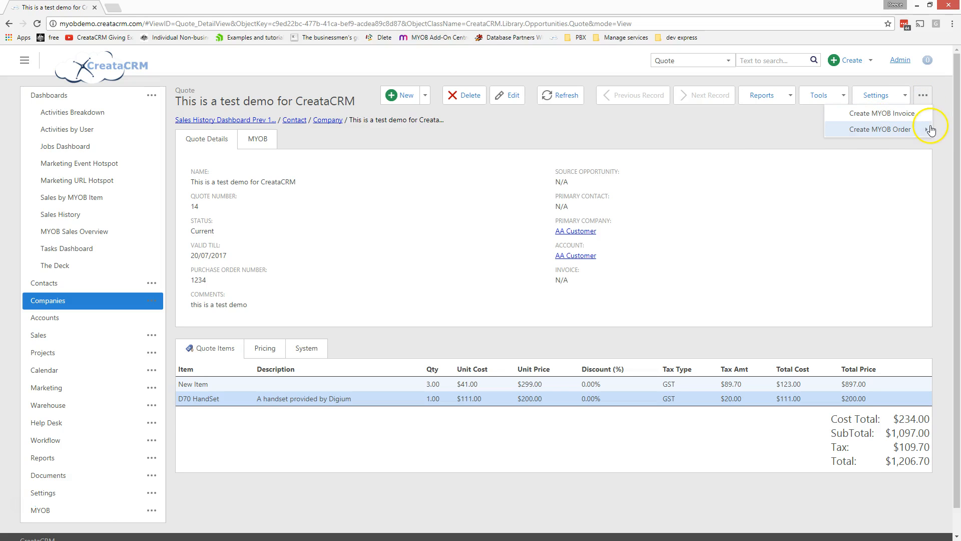
pyautogui.moveTo(927, 129)
pyautogui.click(785, 131)
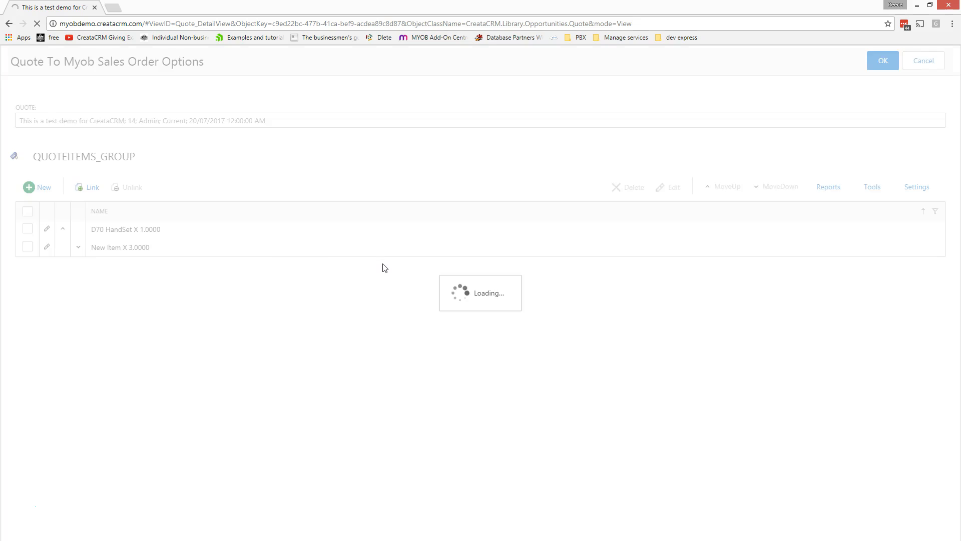
pyautogui.click(28, 229)
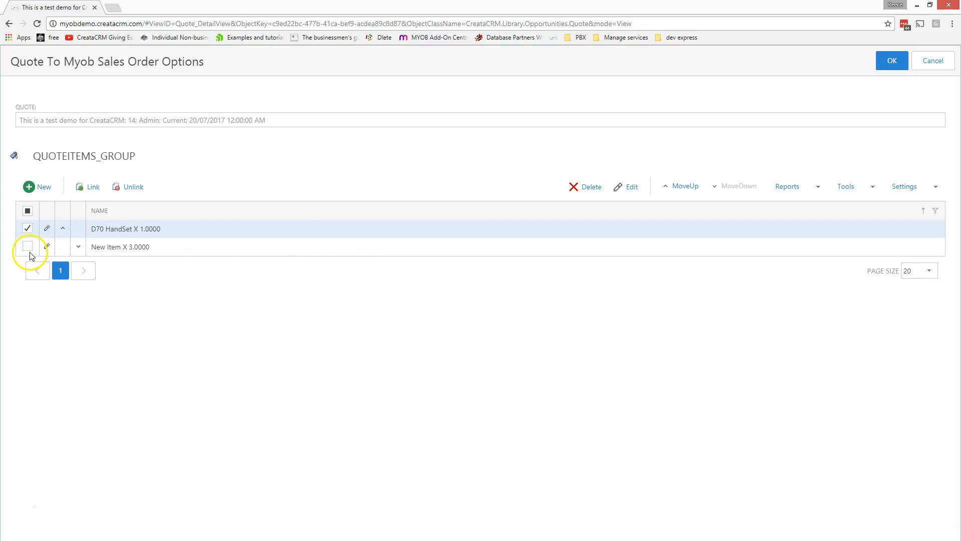
pyautogui.click(27, 246)
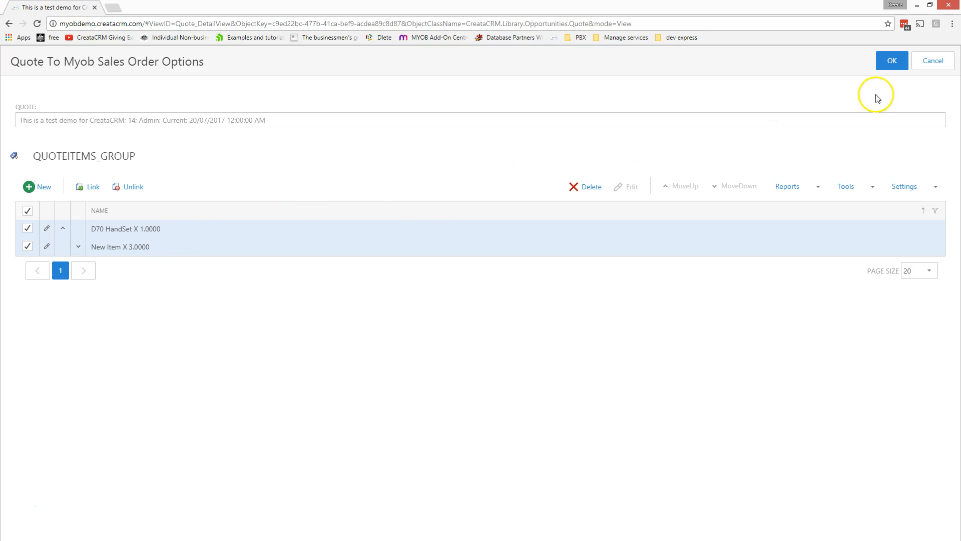
pyautogui.click(884, 64)
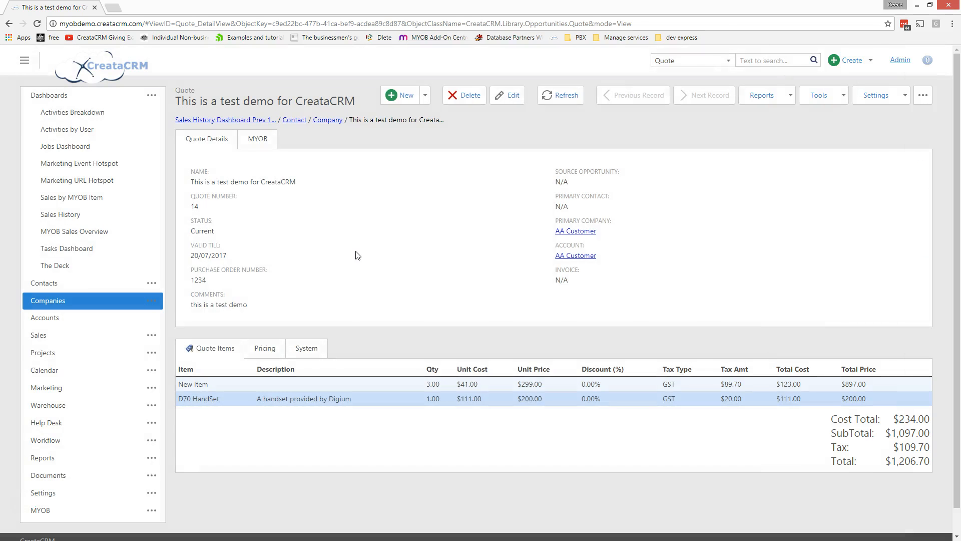
# - Open the sales order linked in the quote's MYOB records and expand its shipping details and comments
pyautogui.click(258, 139)
pyautogui.scroll(-3, 294, 287)
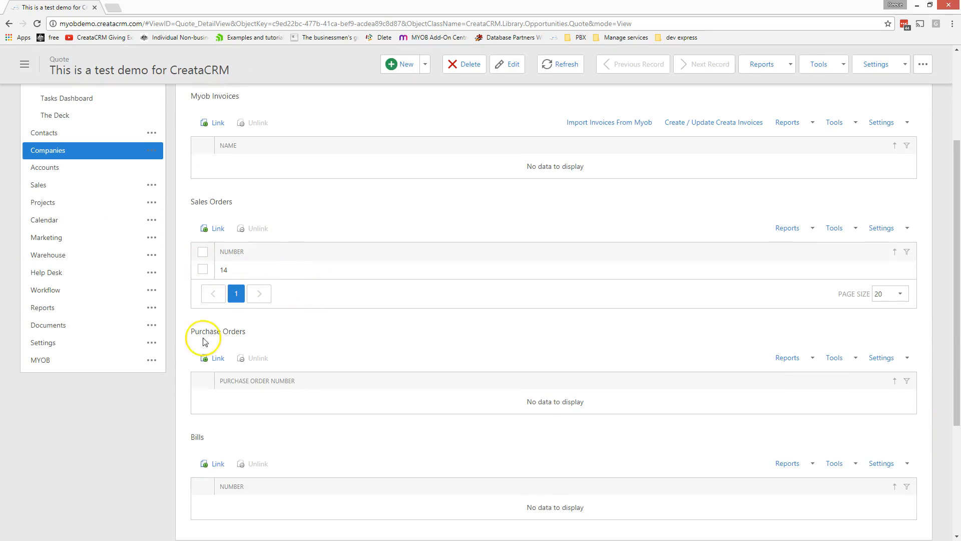
pyautogui.click(251, 395)
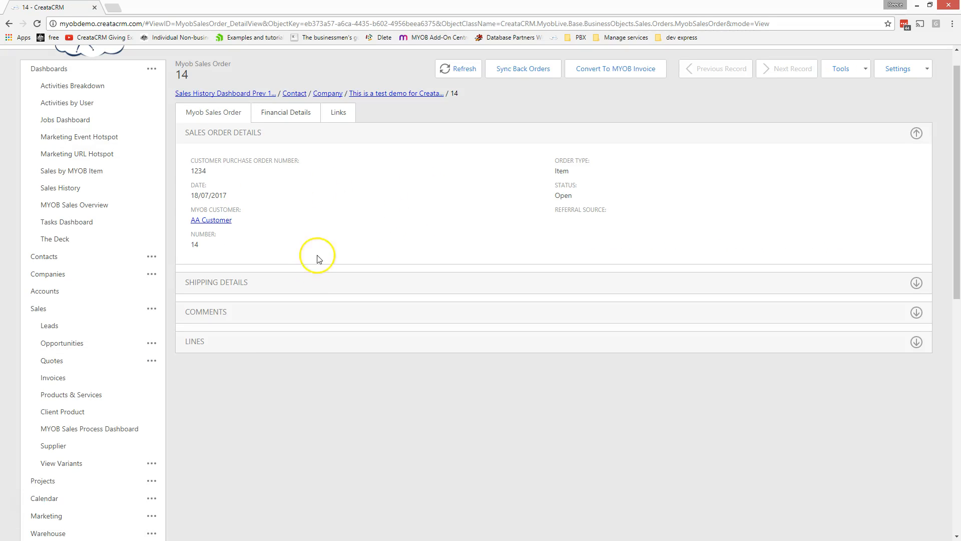
pyautogui.click(275, 291)
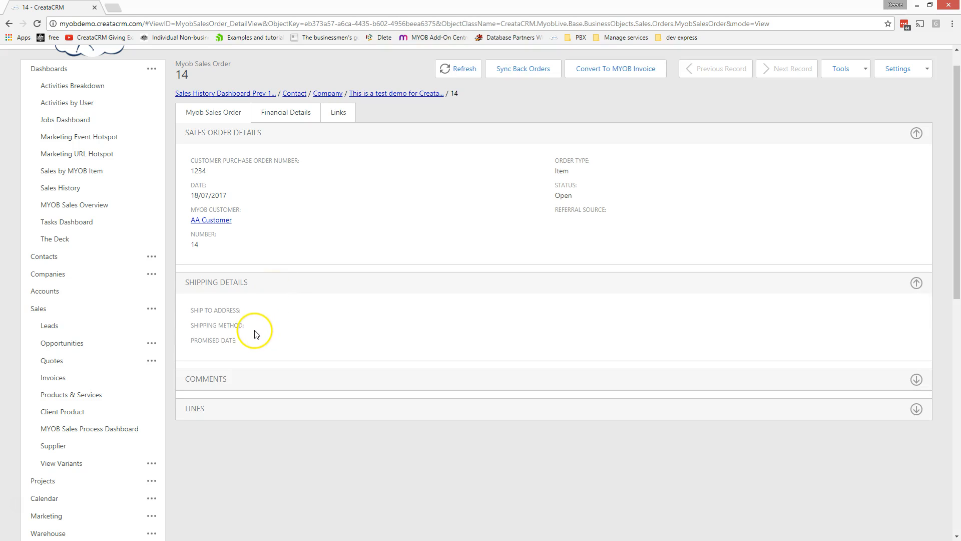
pyautogui.click(251, 380)
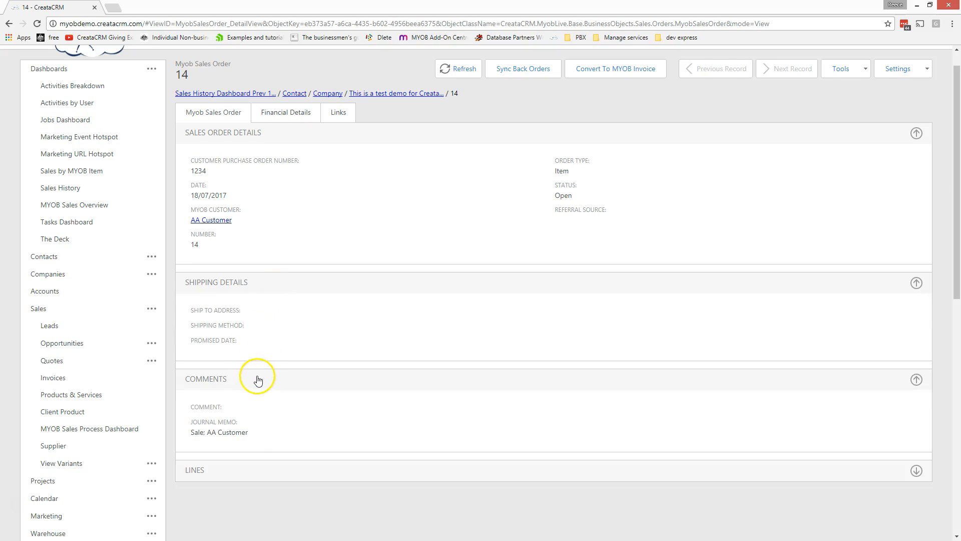
pyautogui.scroll(-1, 260, 378)
pyautogui.scroll(1, 261, 376)
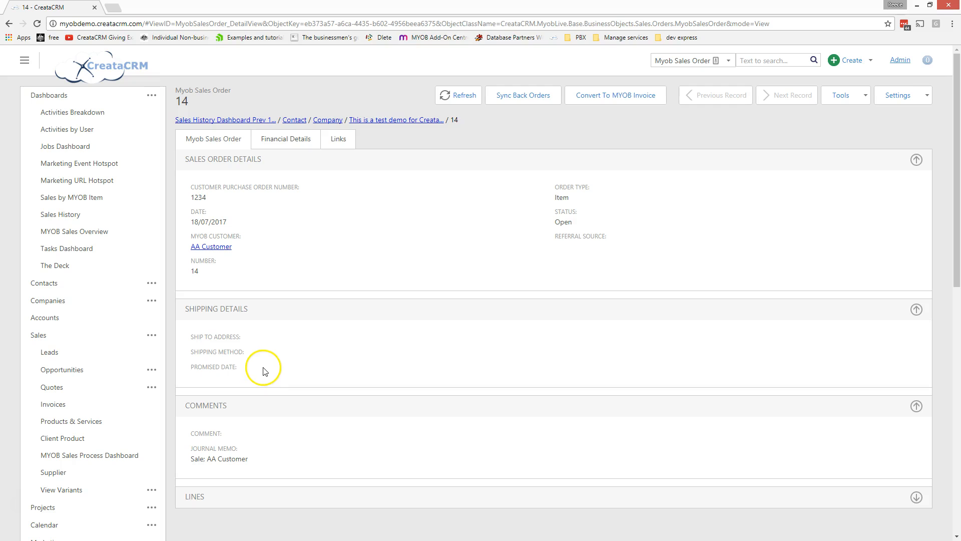
# - Check the sales order's financial details and links, and return to the source quote
pyautogui.click(300, 145)
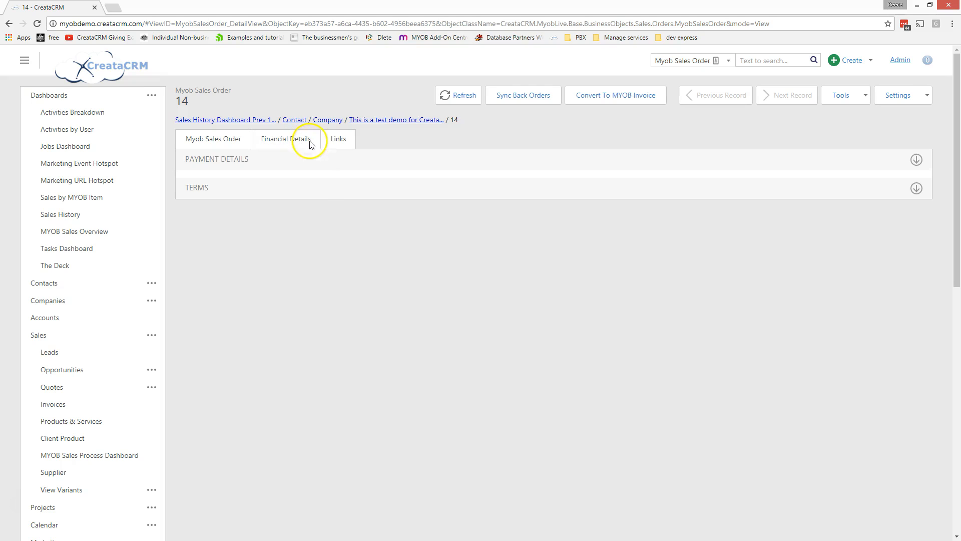
pyautogui.click(342, 142)
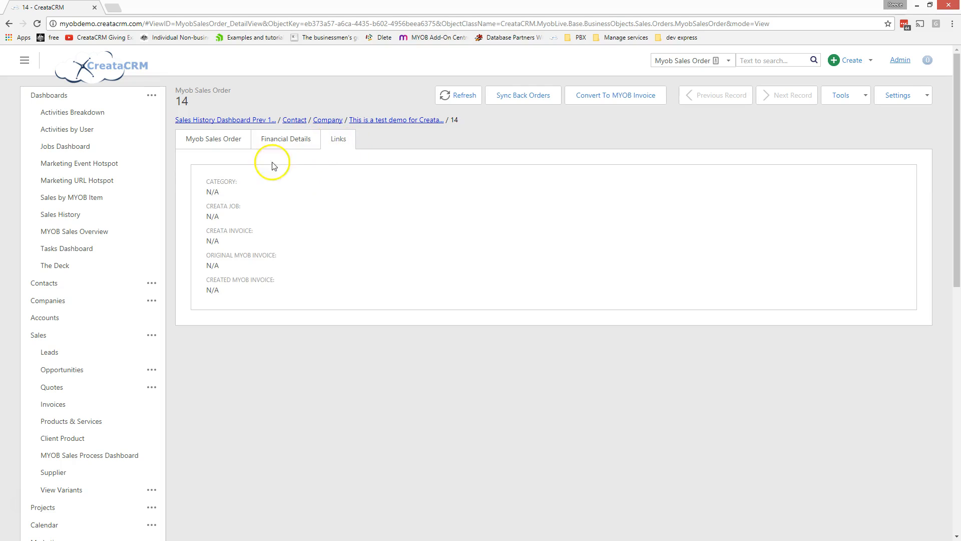
pyautogui.click(225, 143)
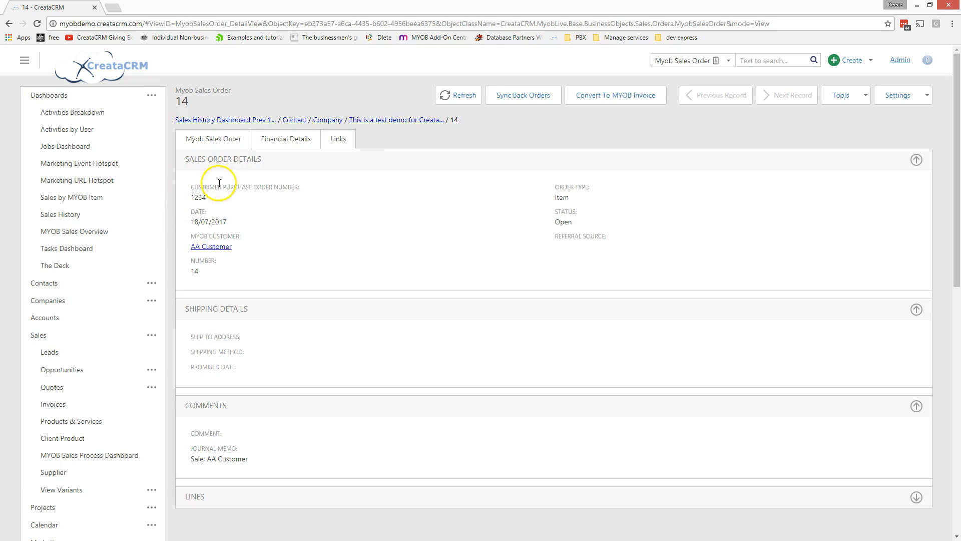
pyautogui.click(375, 120)
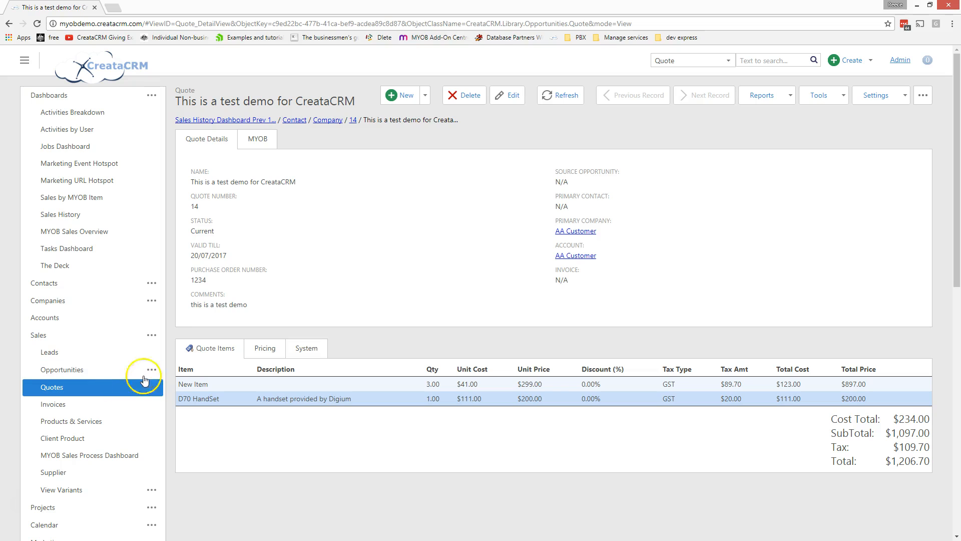
# - Open the list of all quotes, move the Quote Sales Status column directly after Total, and review the statuses
pyautogui.click(91, 394)
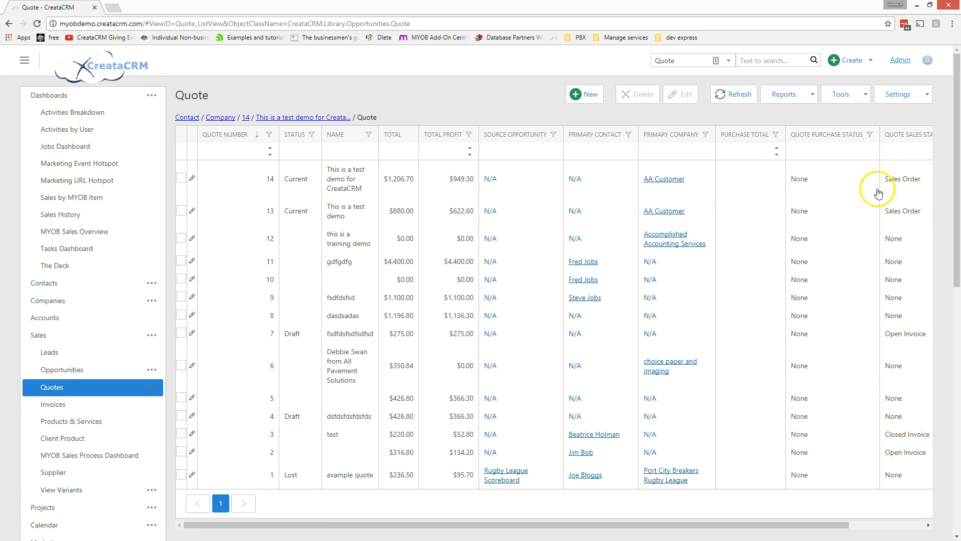
pyautogui.moveTo(908, 134); pyautogui.dragTo(415, 145)
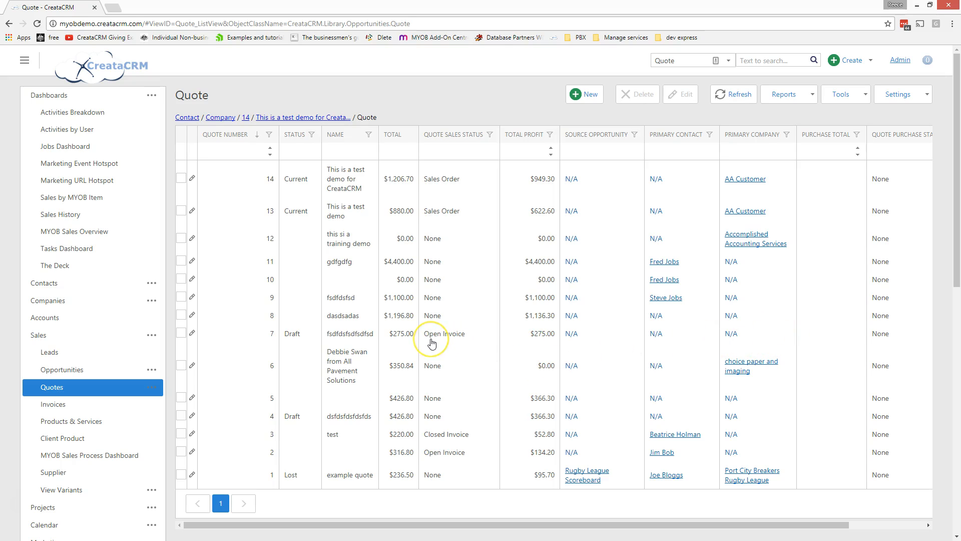
pyautogui.scroll(-2, 432, 351)
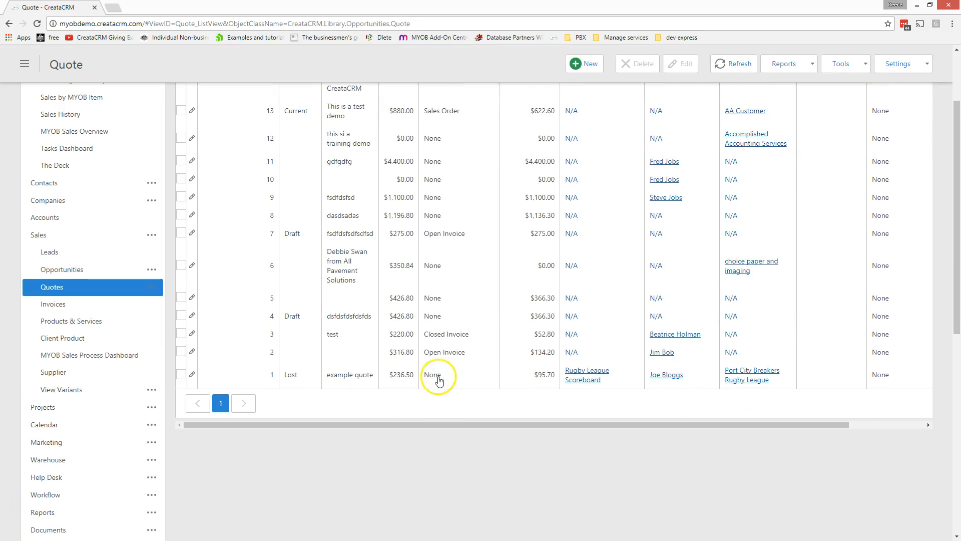
pyautogui.scroll(1, 440, 243)
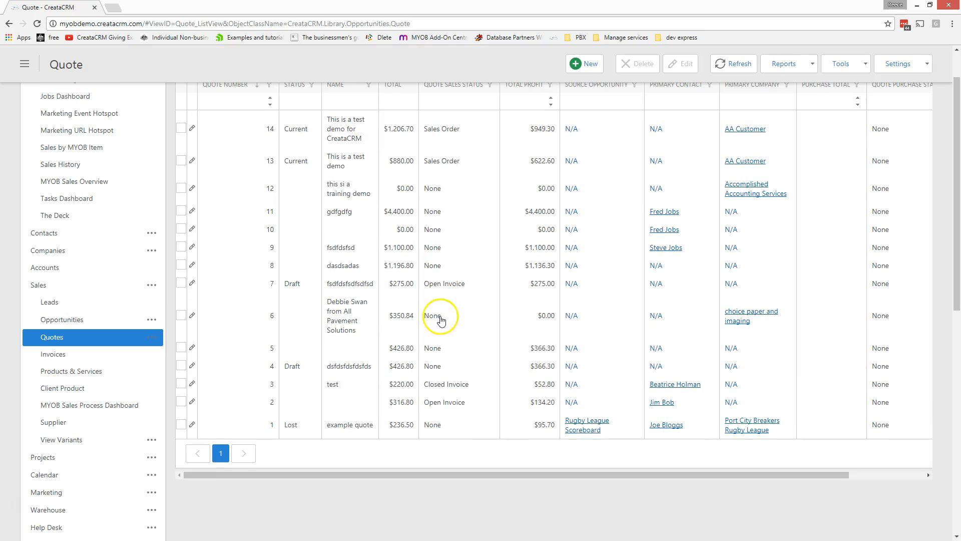
pyautogui.scroll(1, 462, 390)
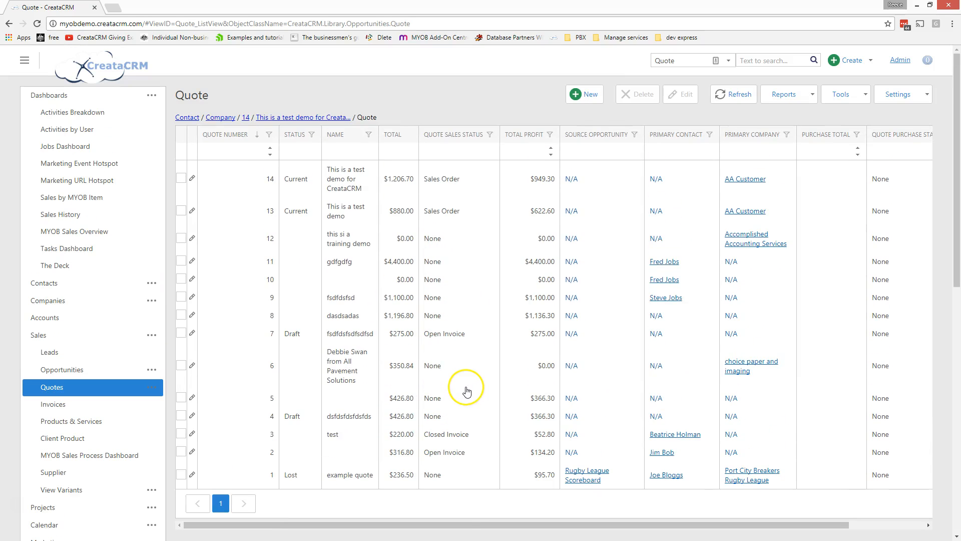